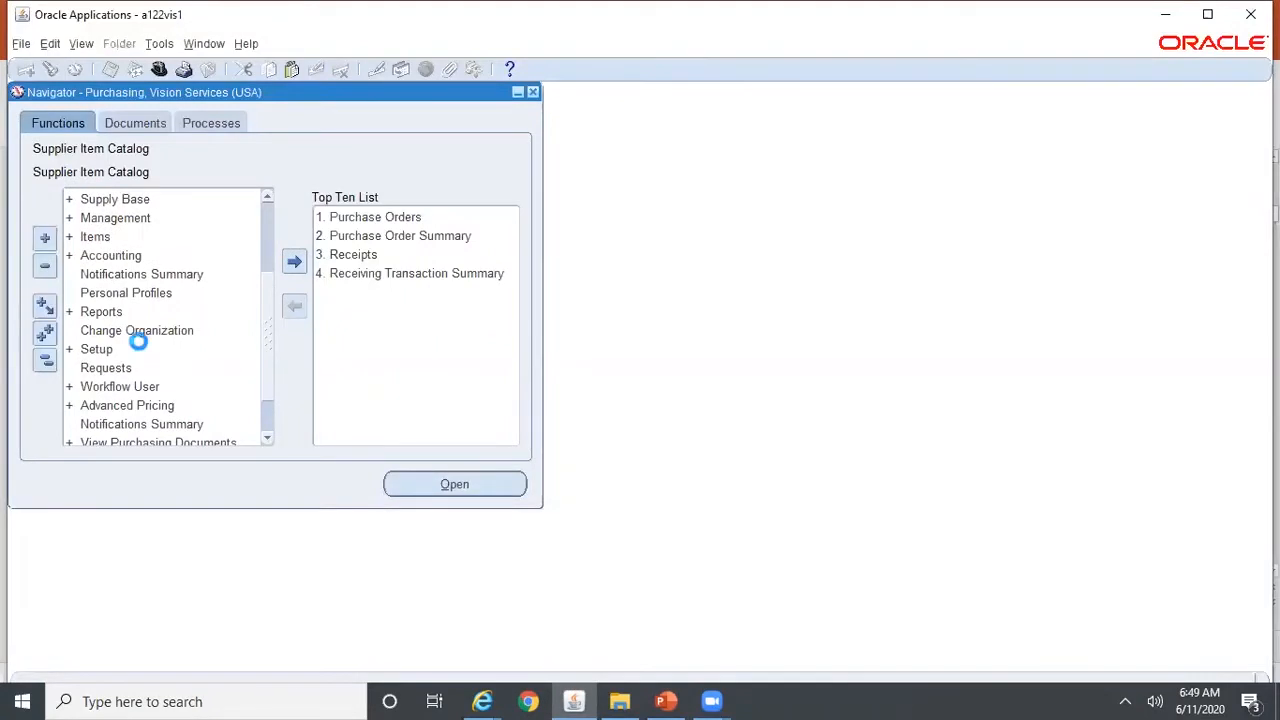
Open Purchasing Options under Setup > Organizations and bring its Internet Explorer page to the front.
{"action": "left_click", "coordinate": [267, 427]}
{"action": "left_click", "coordinate": [267, 427]}
{"action": "left_click", "coordinate": [267, 427]}
{"action": "left_click", "coordinate": [267, 427]}
{"action": "left_click", "coordinate": [267, 427]}
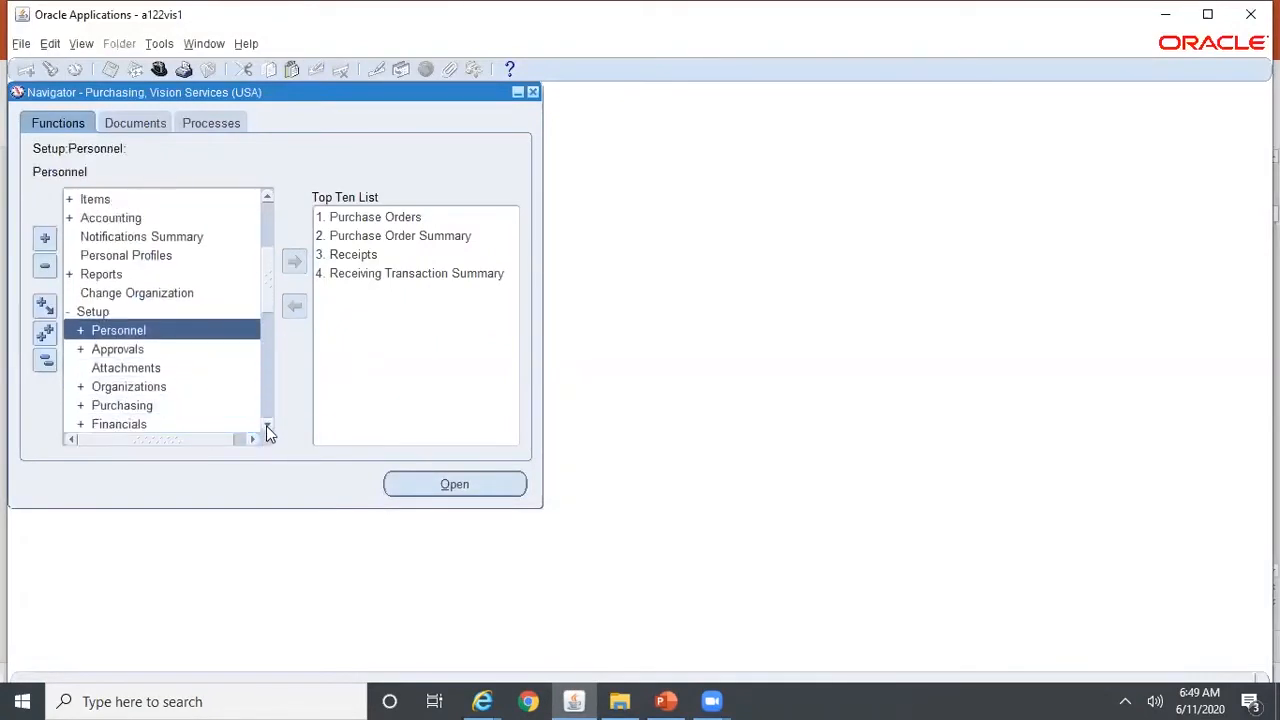
{"action": "left_click", "coordinate": [176, 388]}
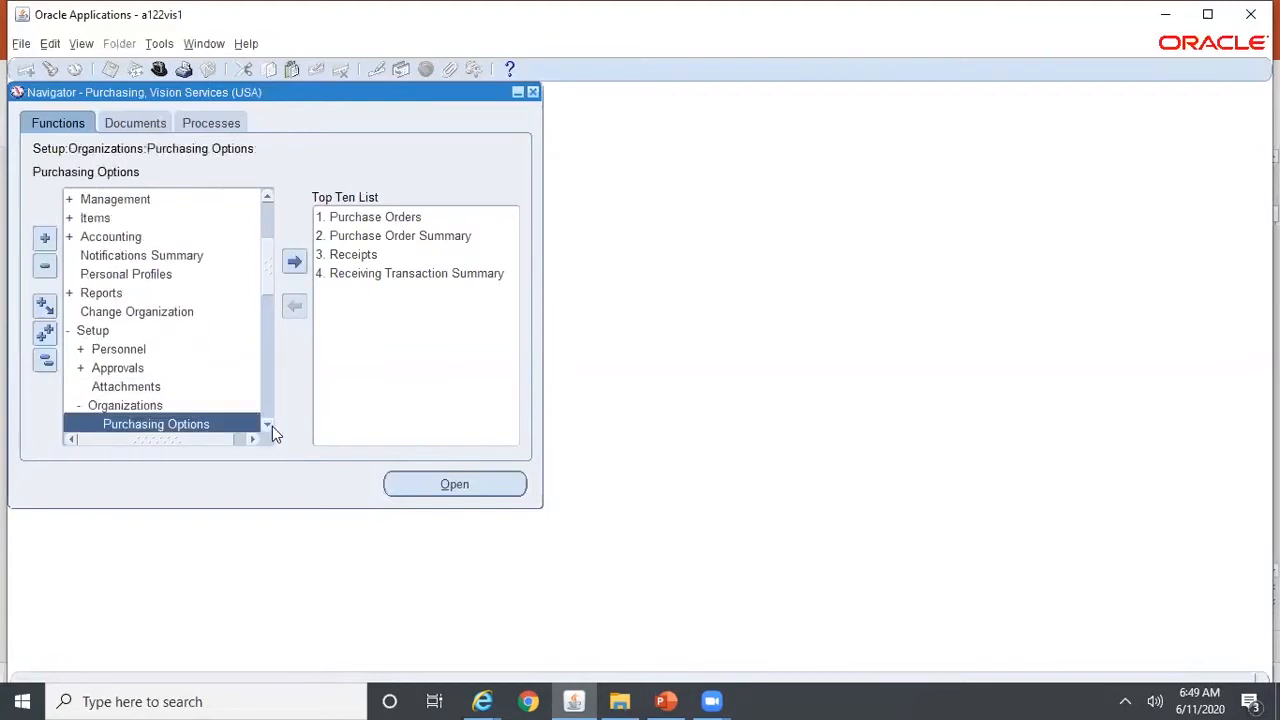
{"action": "left_click", "coordinate": [267, 427]}
{"action": "left_click", "coordinate": [267, 427]}
{"action": "double_click", "coordinate": [213, 386]}
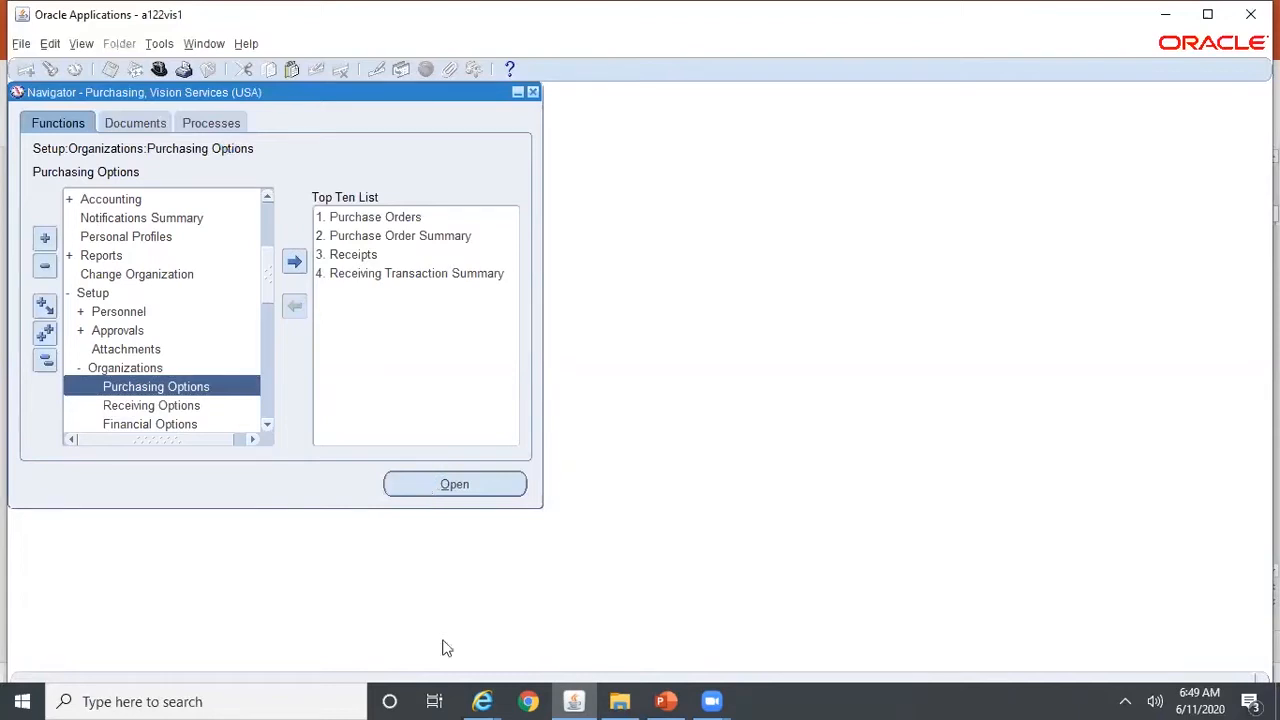
{"action": "mouse_move", "coordinate": [487, 700]}
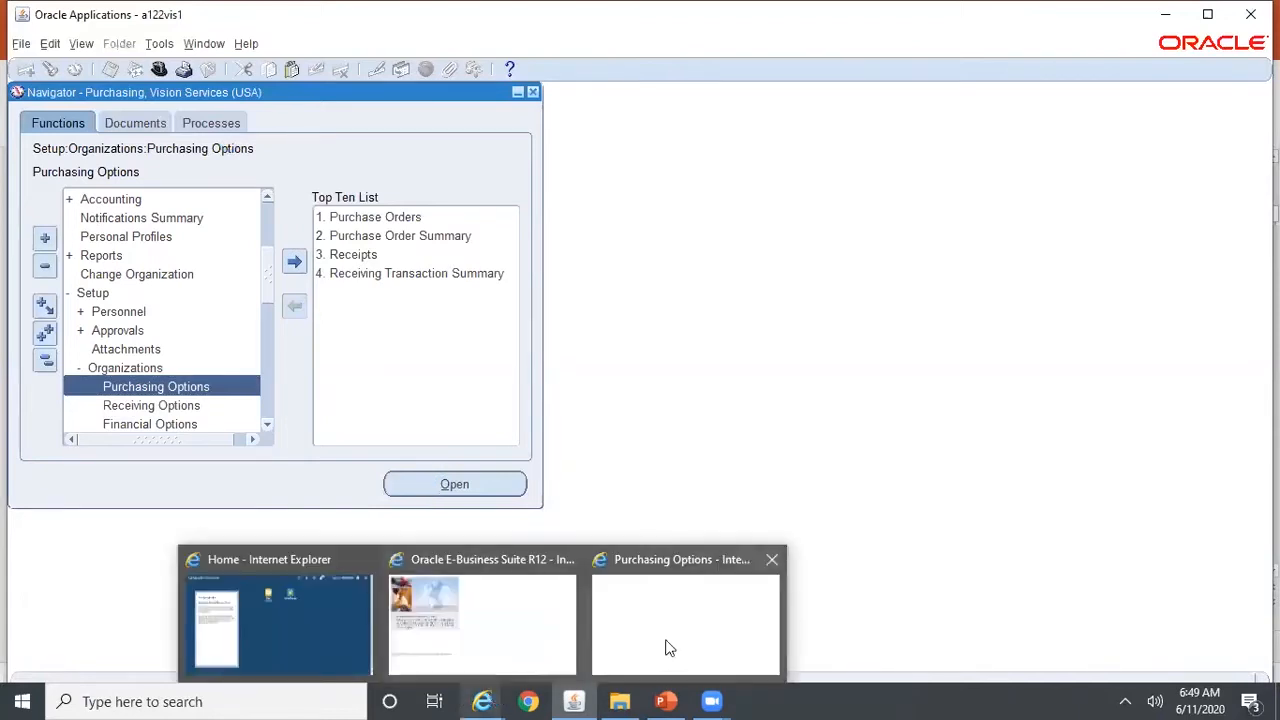
{"action": "left_click", "coordinate": [669, 643]}
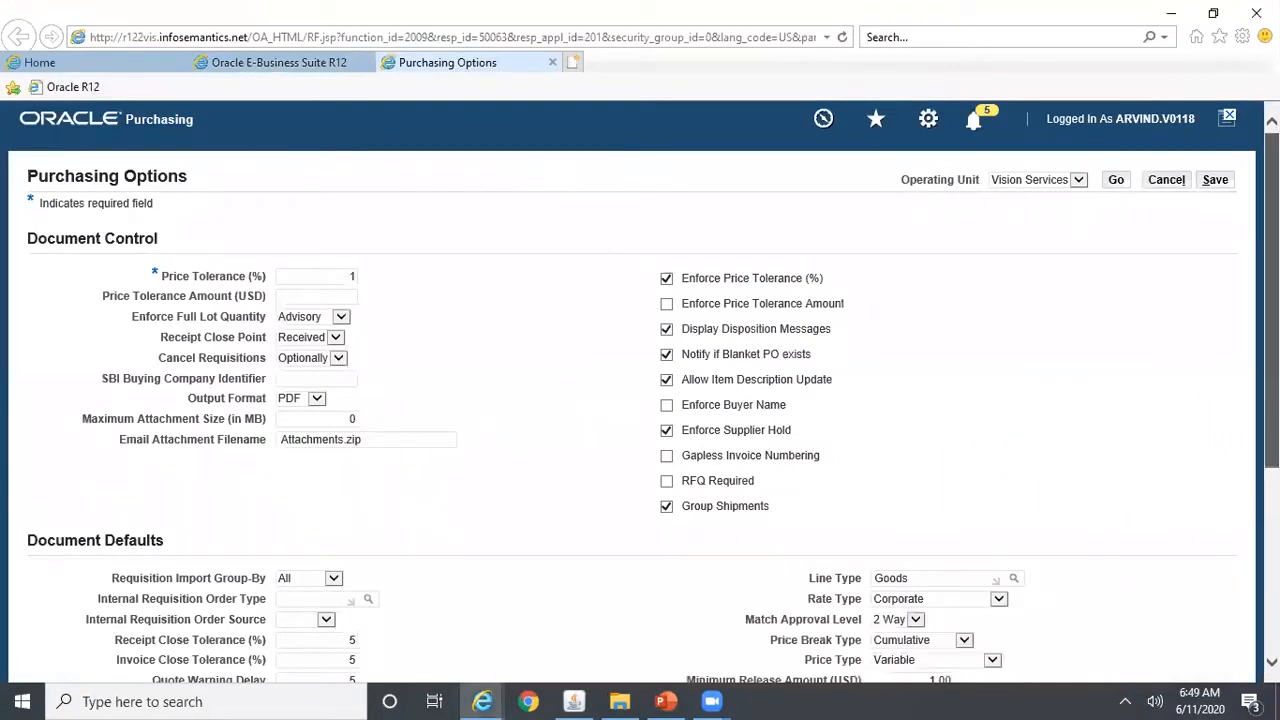
Examine the available choices for Accrue Expense Items and Accrue Inventory Items under Receipt Accounting without changing them.
{"action": "scroll", "coordinate": [557, 483], "scroll_direction": "down", "scroll_amount": 3}
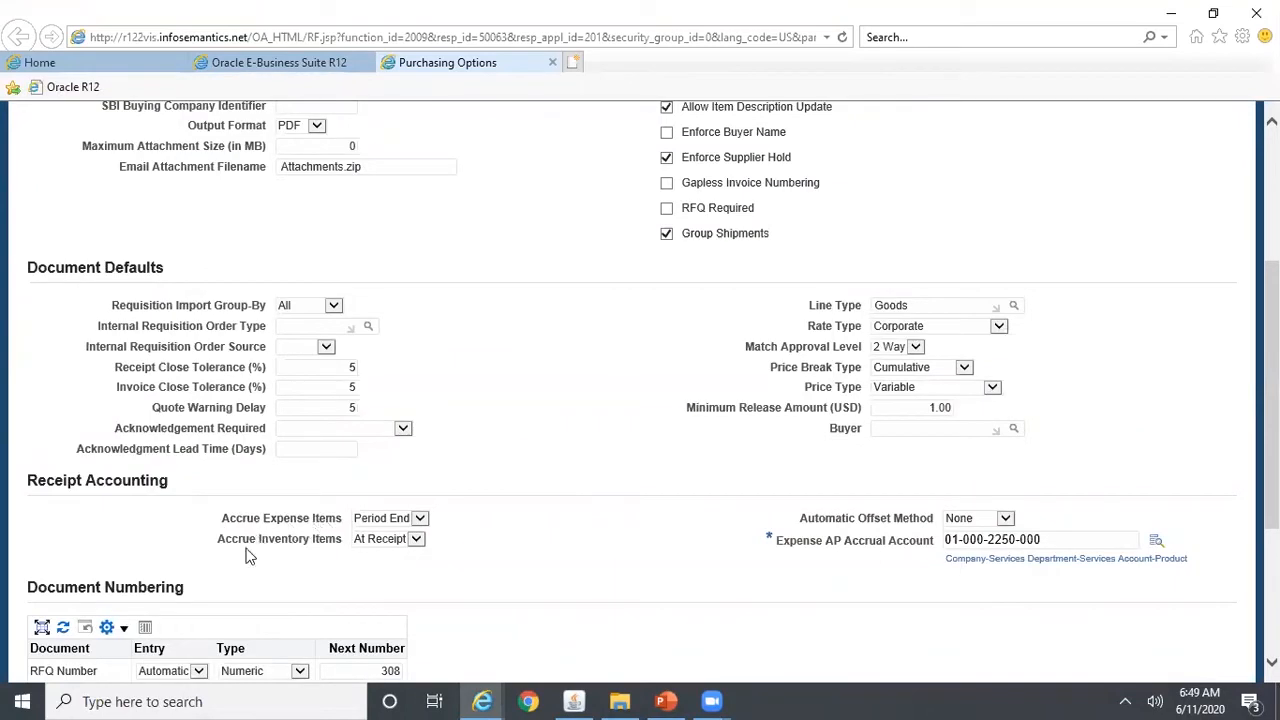
{"action": "left_click", "coordinate": [421, 519]}
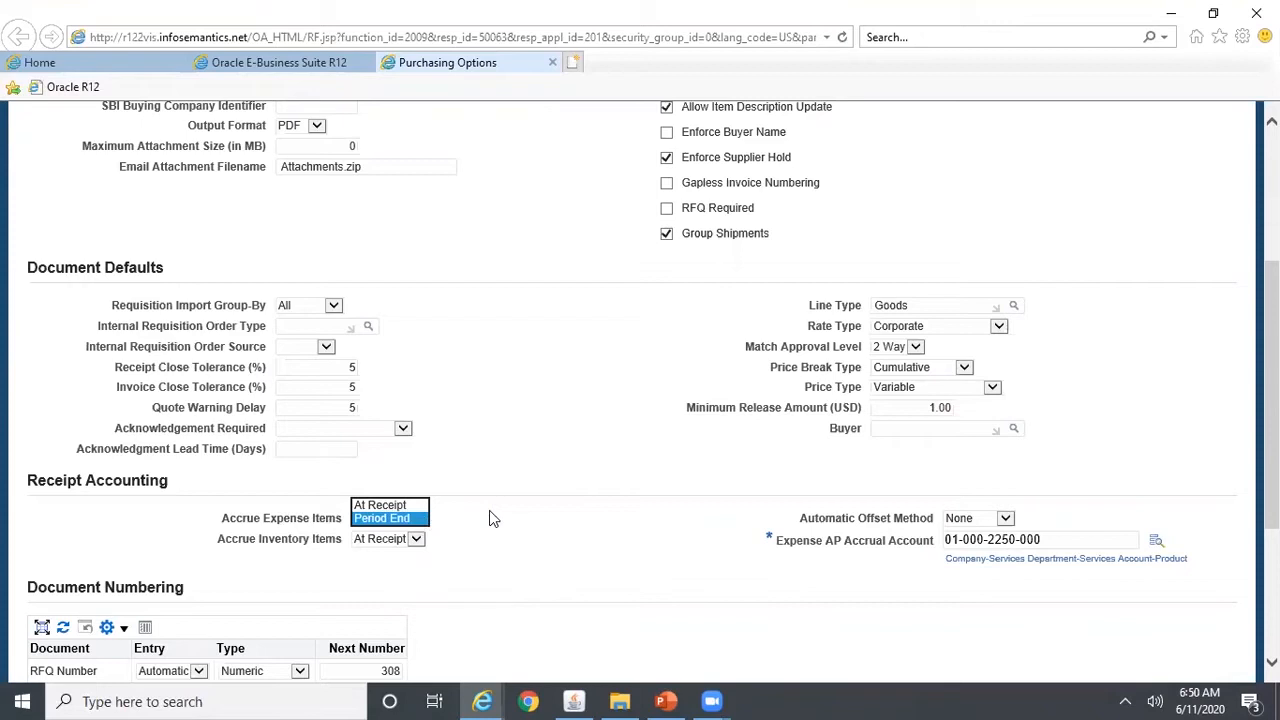
{"action": "left_click", "coordinate": [489, 518]}
{"action": "left_click", "coordinate": [421, 540]}
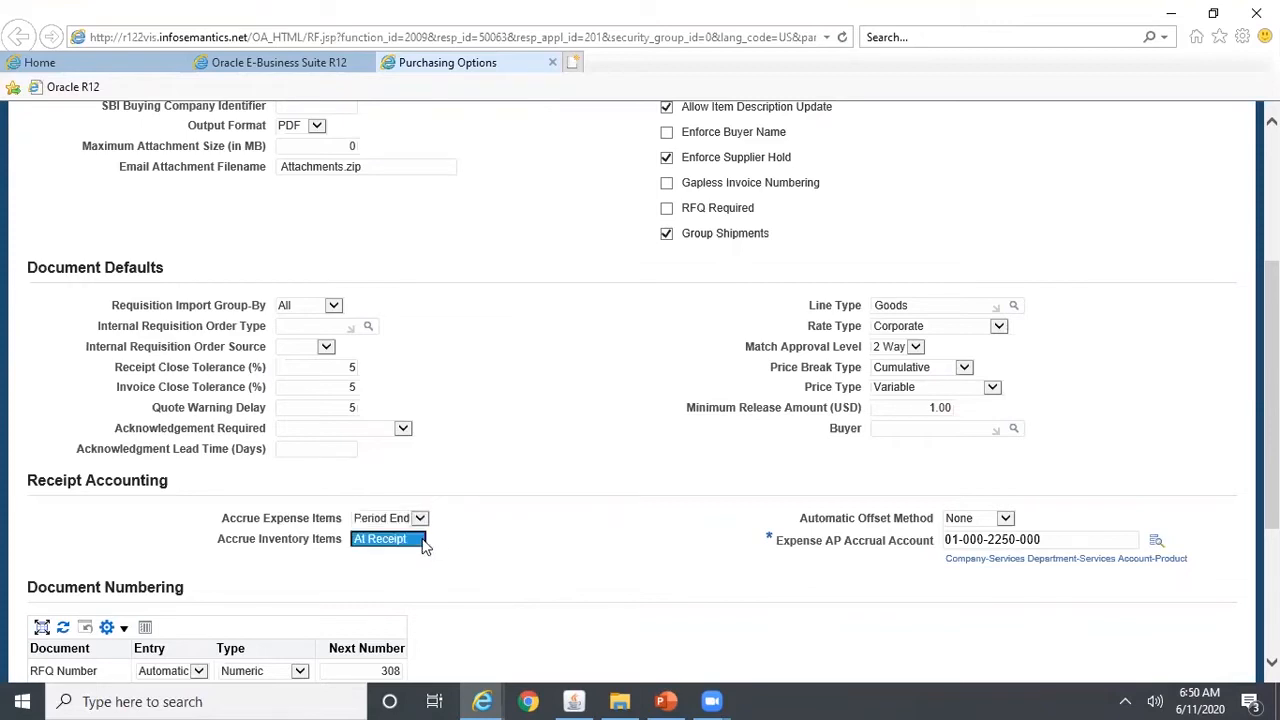
{"action": "left_click", "coordinate": [510, 554]}
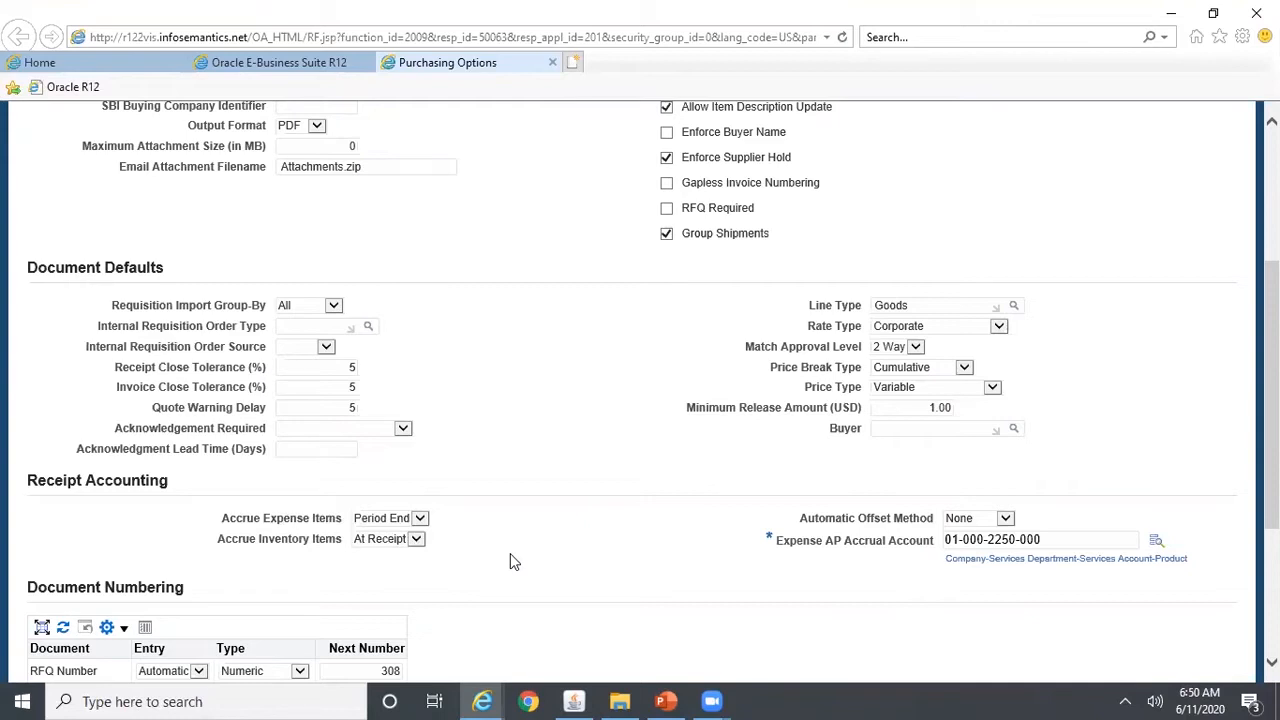
Switch to PowerPoint and review the Pre Requisites slide as a full-screen slide show, ending the show when done.
{"action": "left_click", "coordinate": [668, 701]}
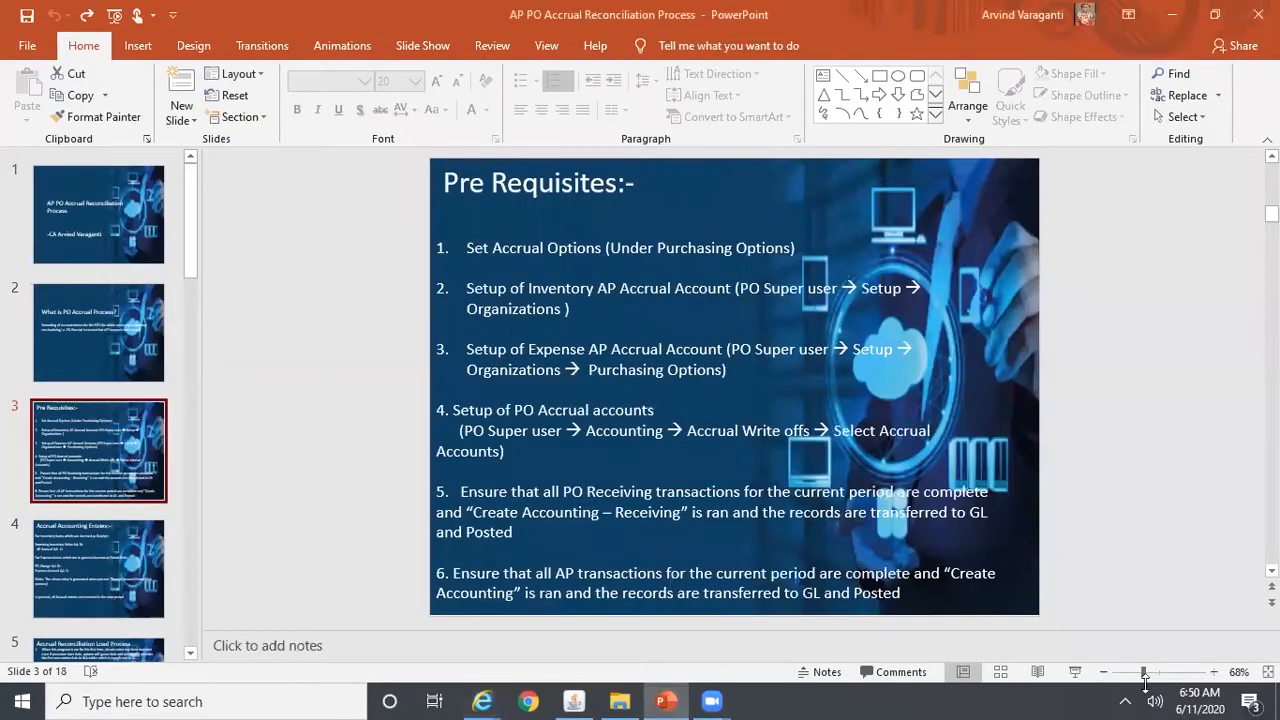
{"action": "left_click", "coordinate": [1075, 673]}
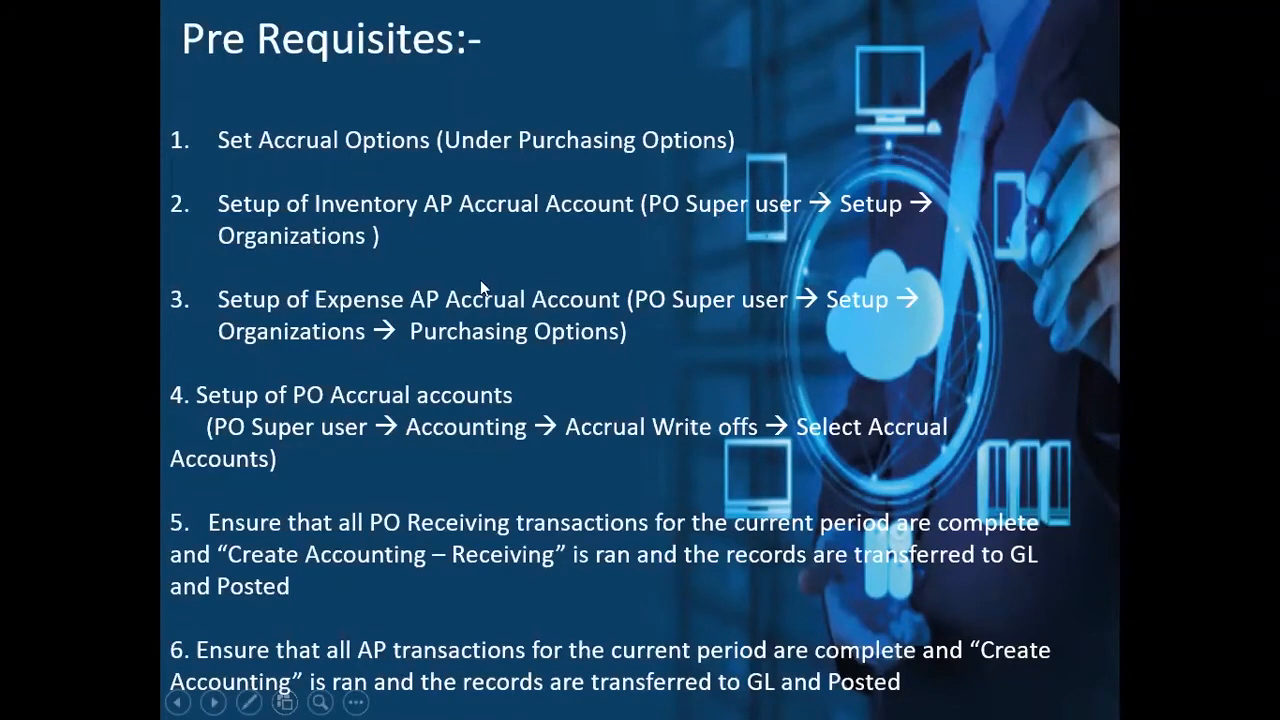
{"action": "key", "text": "Escape"}
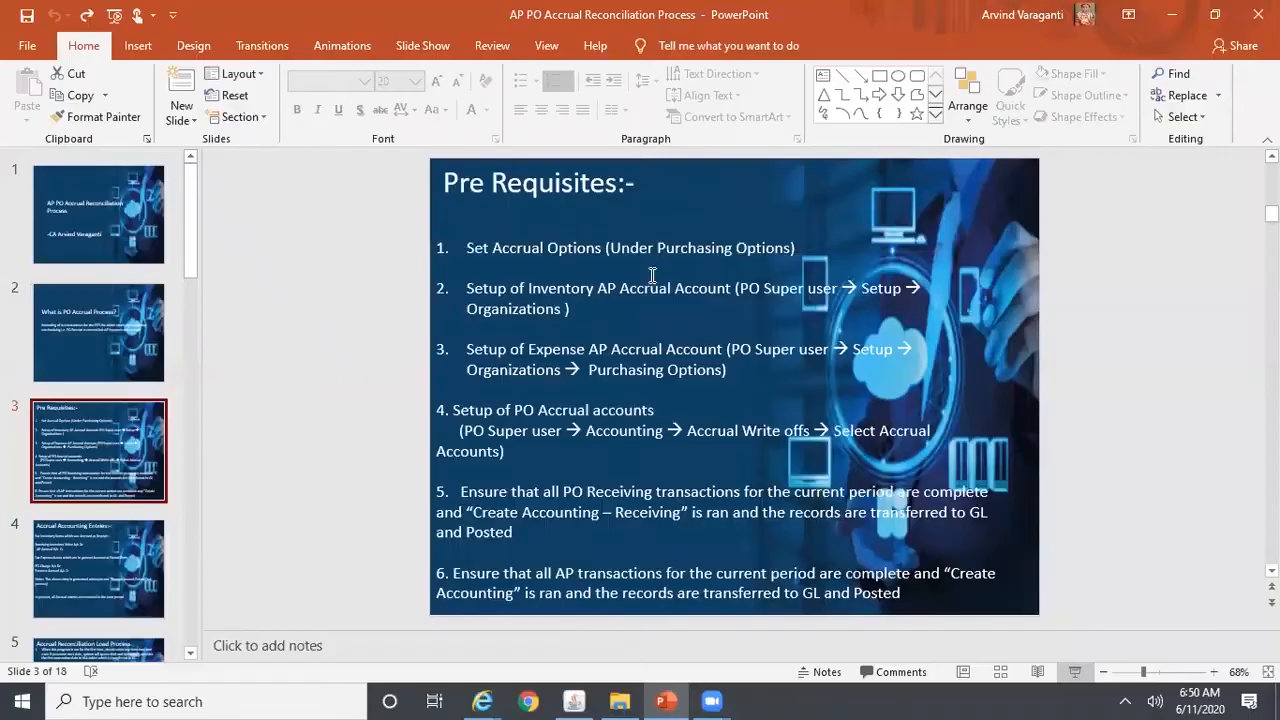
Switch back to Oracle Applications and open the Organizations form under Setup > Organizations.
{"action": "left_click", "coordinate": [574, 701]}
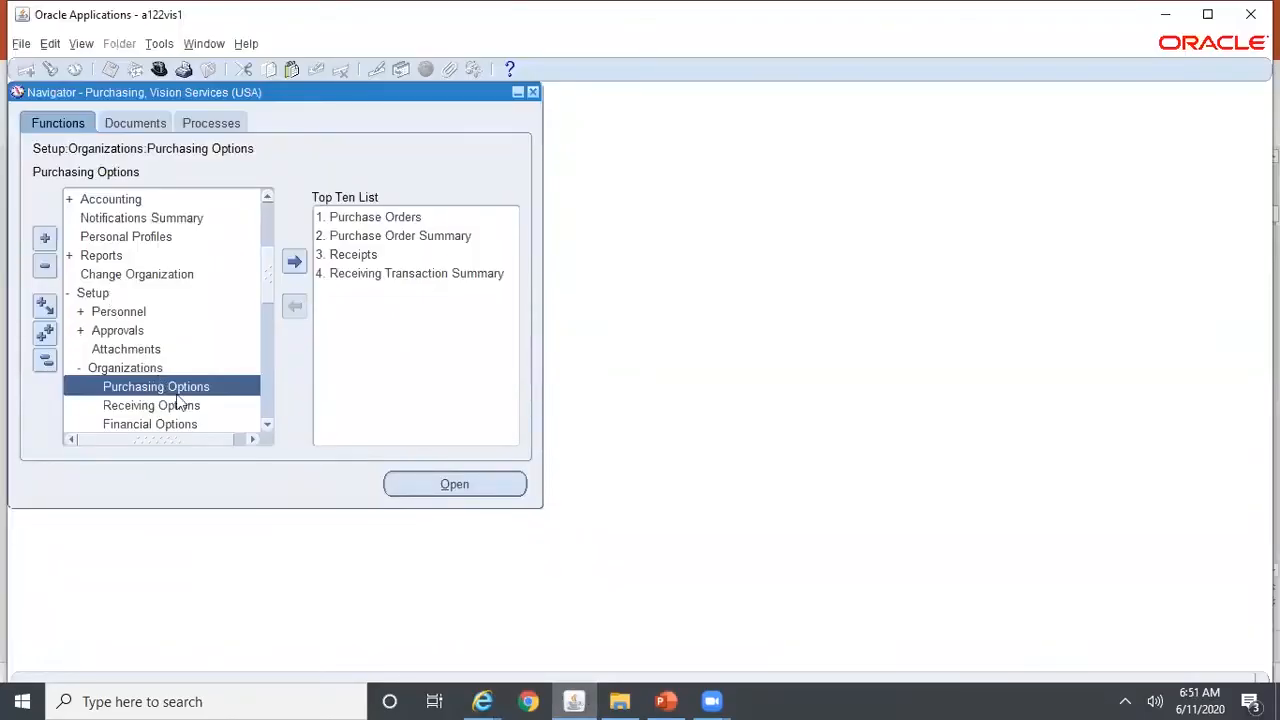
{"action": "left_click", "coordinate": [267, 424]}
{"action": "left_click", "coordinate": [267, 424]}
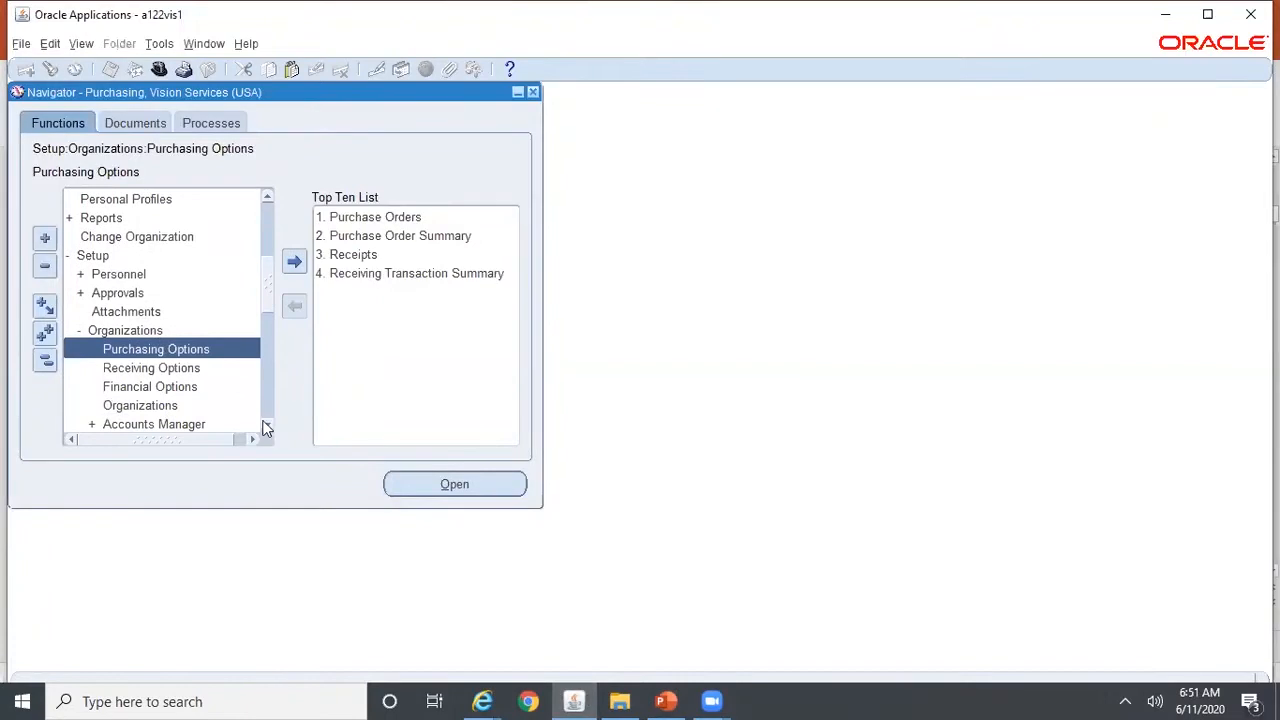
{"action": "double_click", "coordinate": [192, 405]}
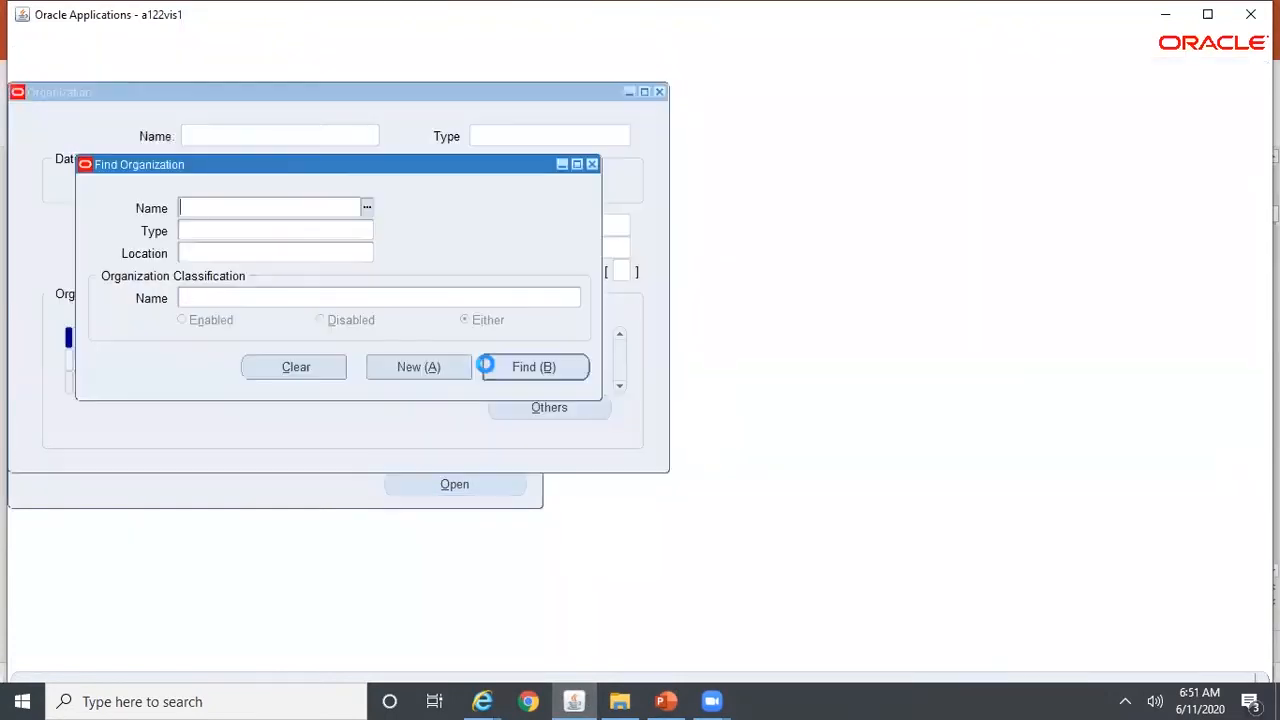
Try to find the organization using the name pattern Vision%Sev%.
{"action": "type", "text": "Vision"}
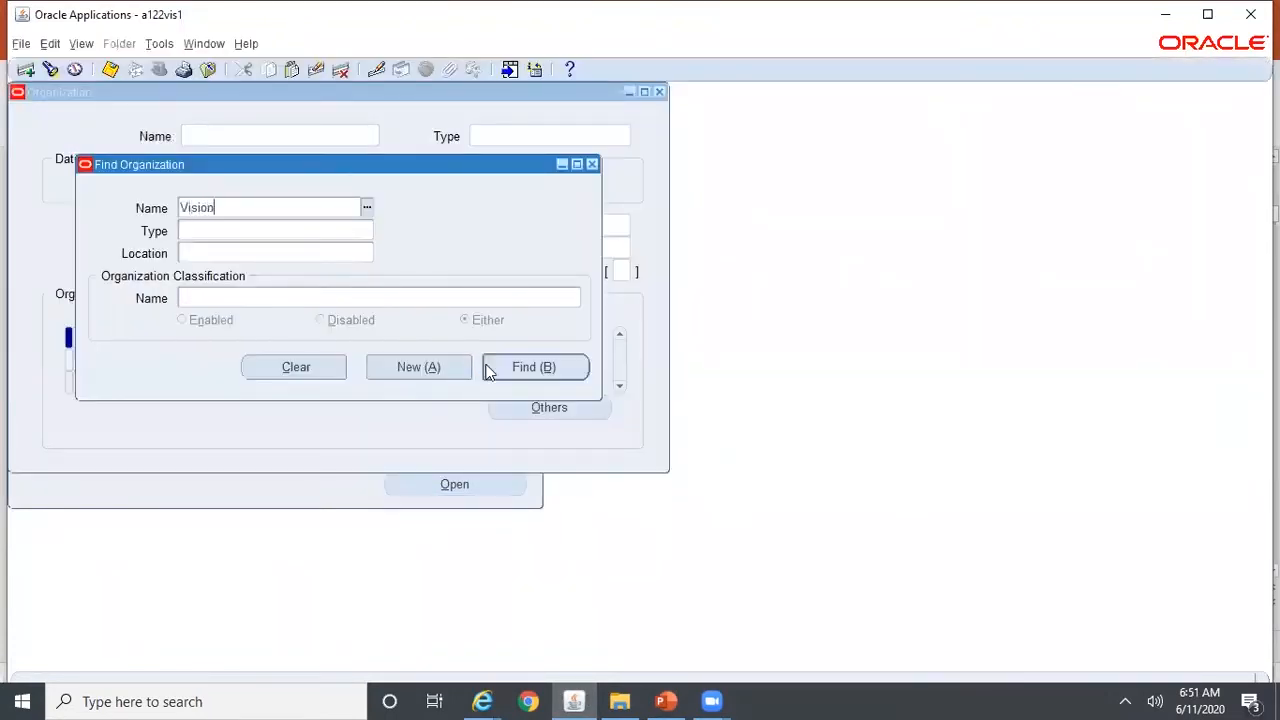
{"action": "type", "text": "%Sev%"}
{"action": "left_click", "coordinate": [487, 369]}
Search organization names for Vision%se%, choose Vision Services, and load its organization record.
{"action": "type", "text": "V"}
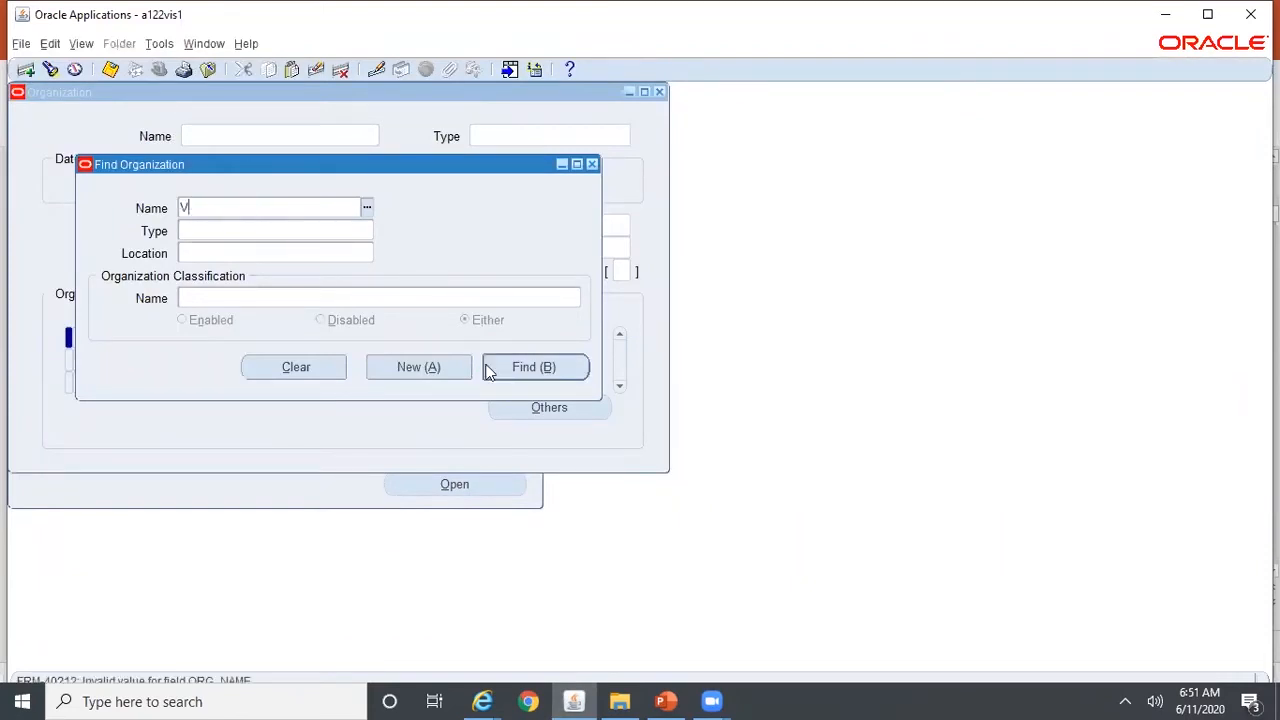
{"action": "type", "text": "ision%se%"}
{"action": "left_click", "coordinate": [488, 369]}
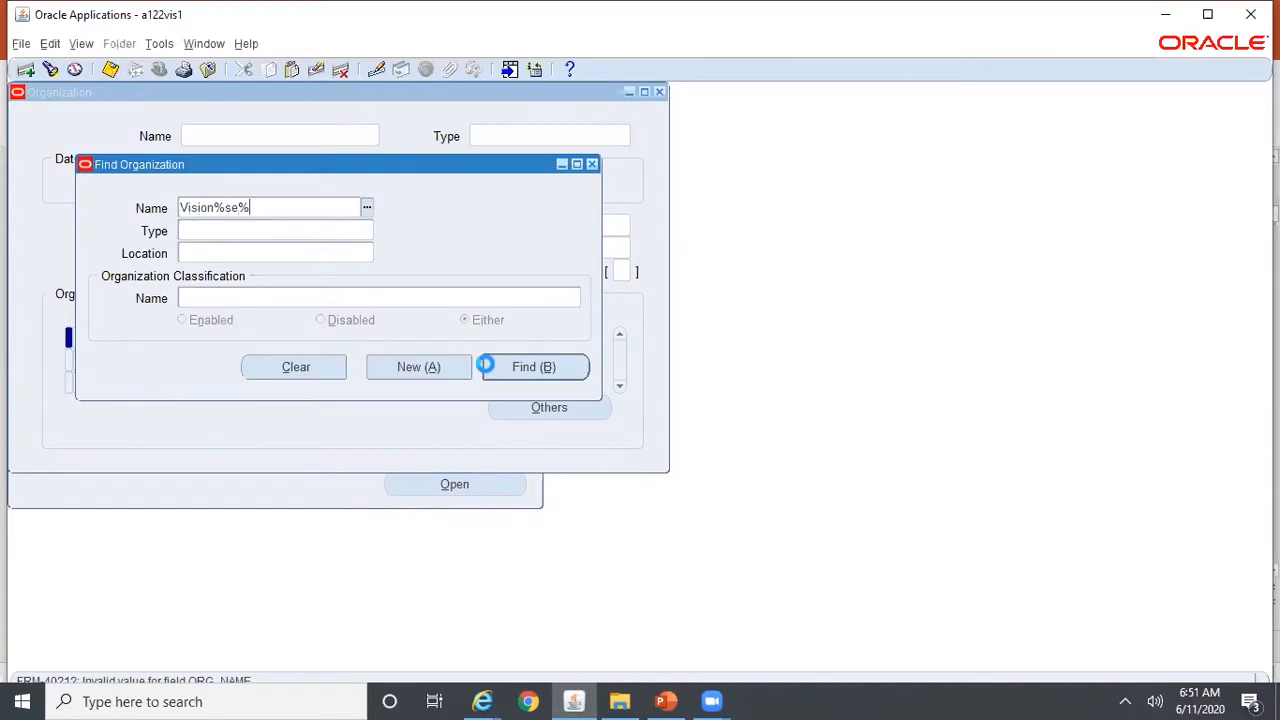
{"action": "key", "text": "Down"}
{"action": "key", "text": "Down"}
{"action": "key", "text": "Down"}
{"action": "key", "text": "Down"}
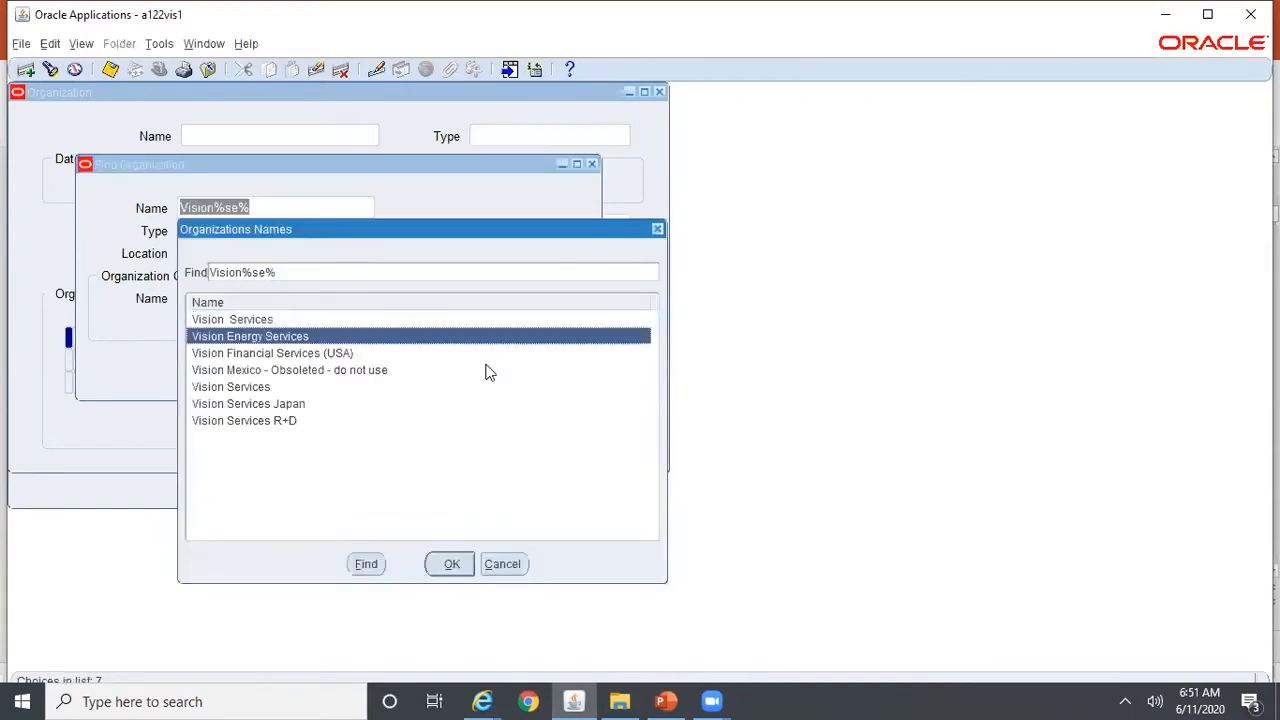
{"action": "key", "text": "Return"}
{"action": "left_click", "coordinate": [533, 368]}
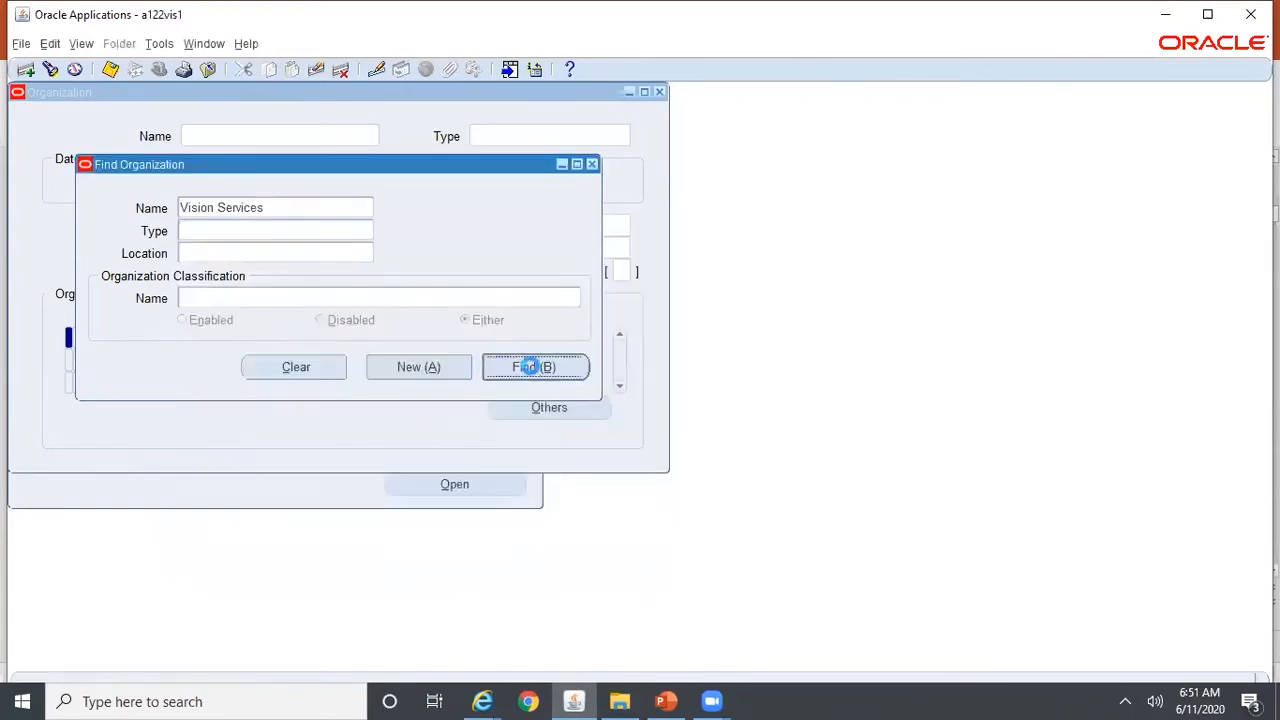
Open the additional Inventory Information for the Inventory Organization classification of Vision Services.
{"action": "left_click", "coordinate": [620, 388]}
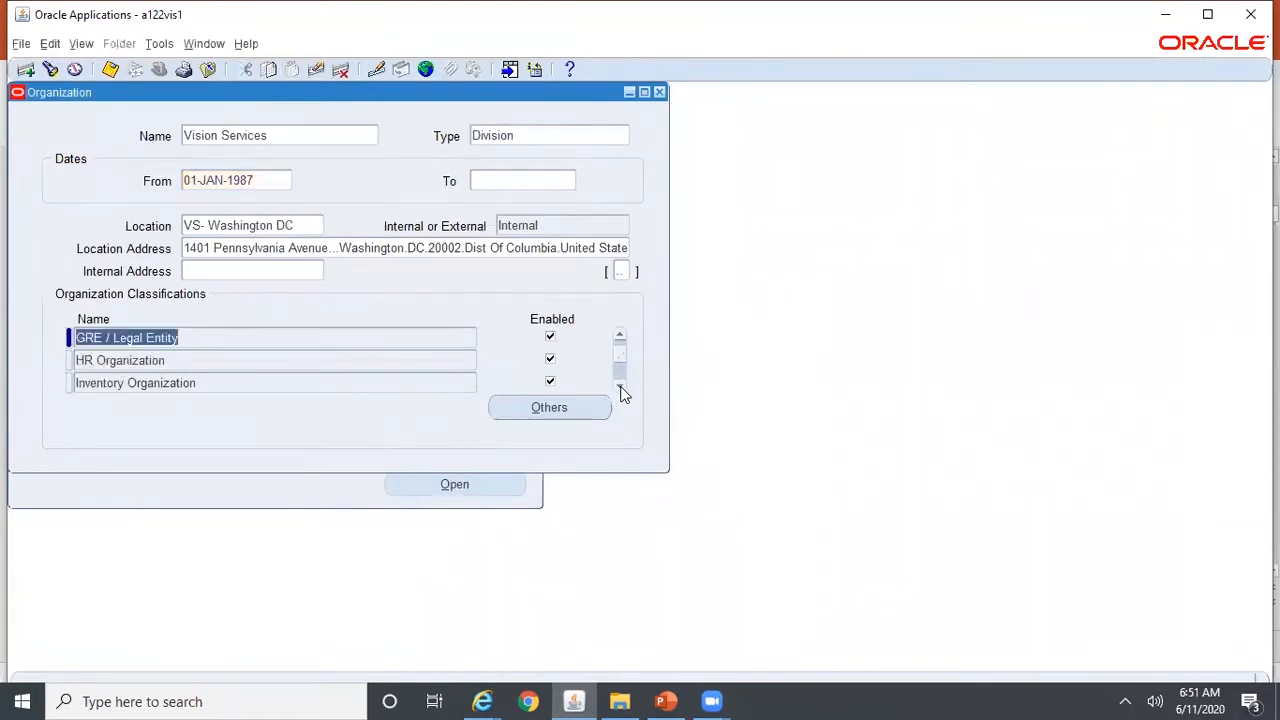
{"action": "left_click", "coordinate": [229, 384]}
{"action": "left_click", "coordinate": [551, 407]}
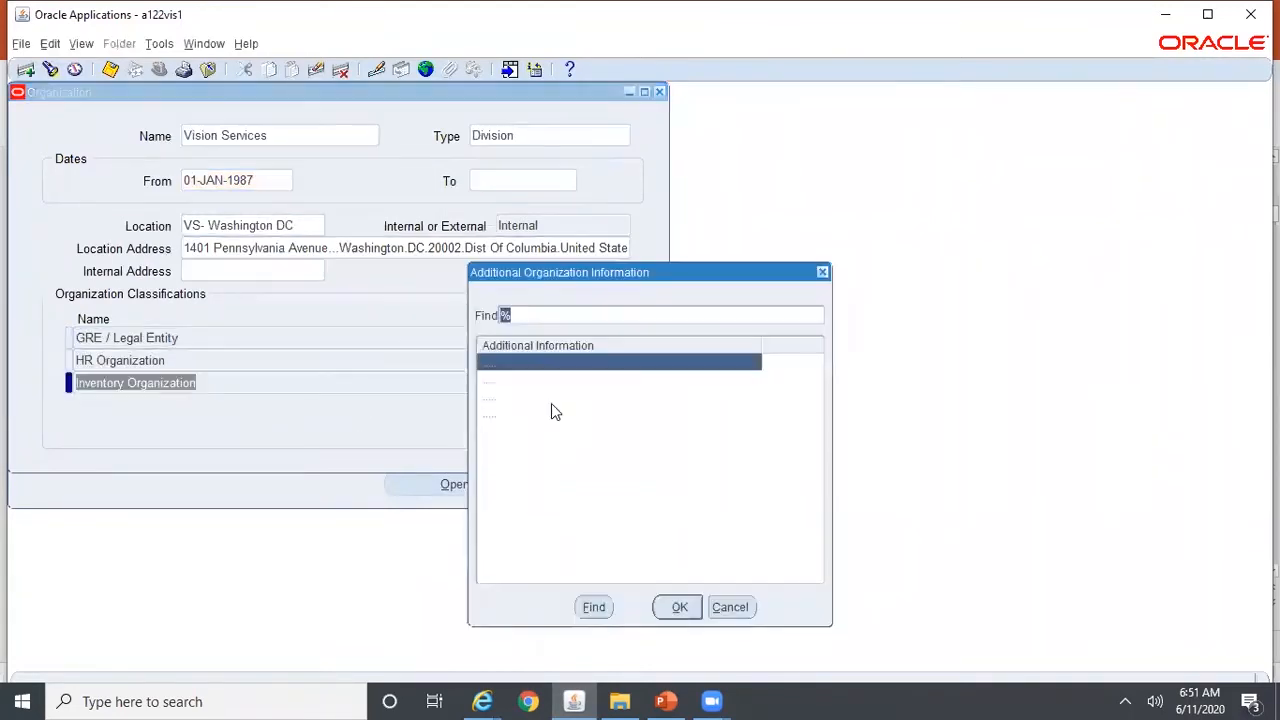
{"action": "left_click", "coordinate": [556, 398]}
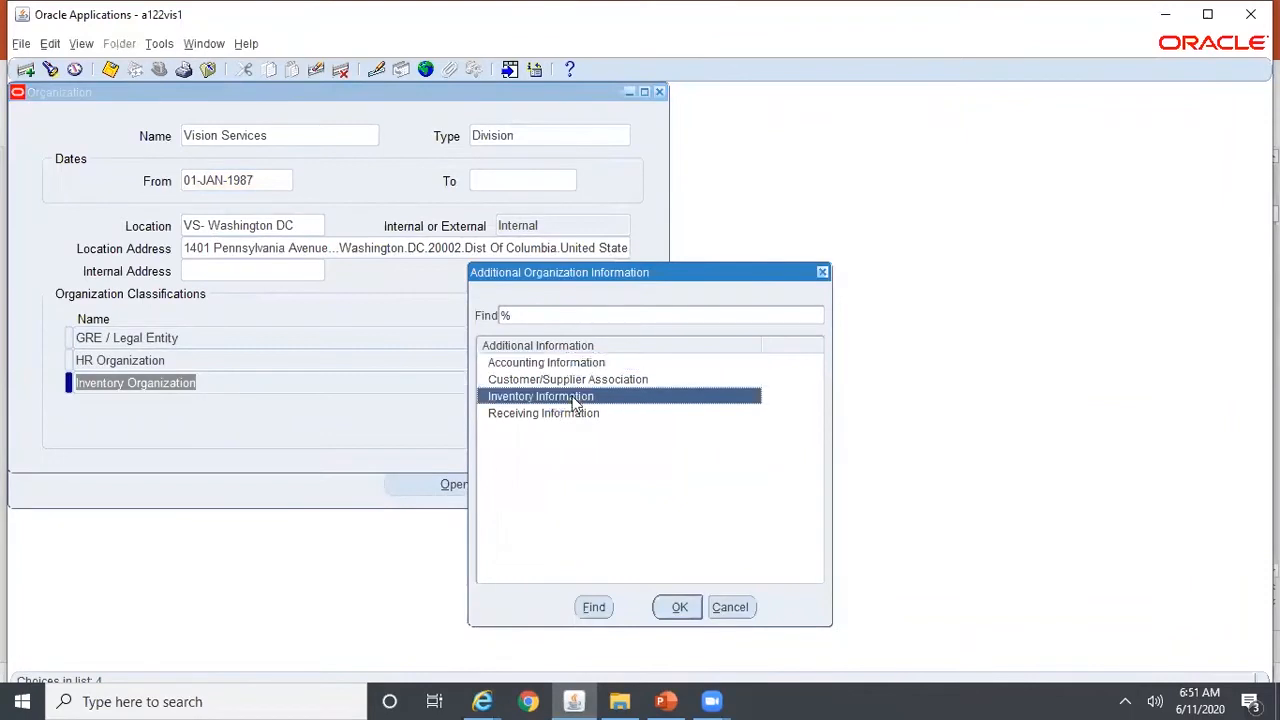
{"action": "left_click", "coordinate": [679, 607]}
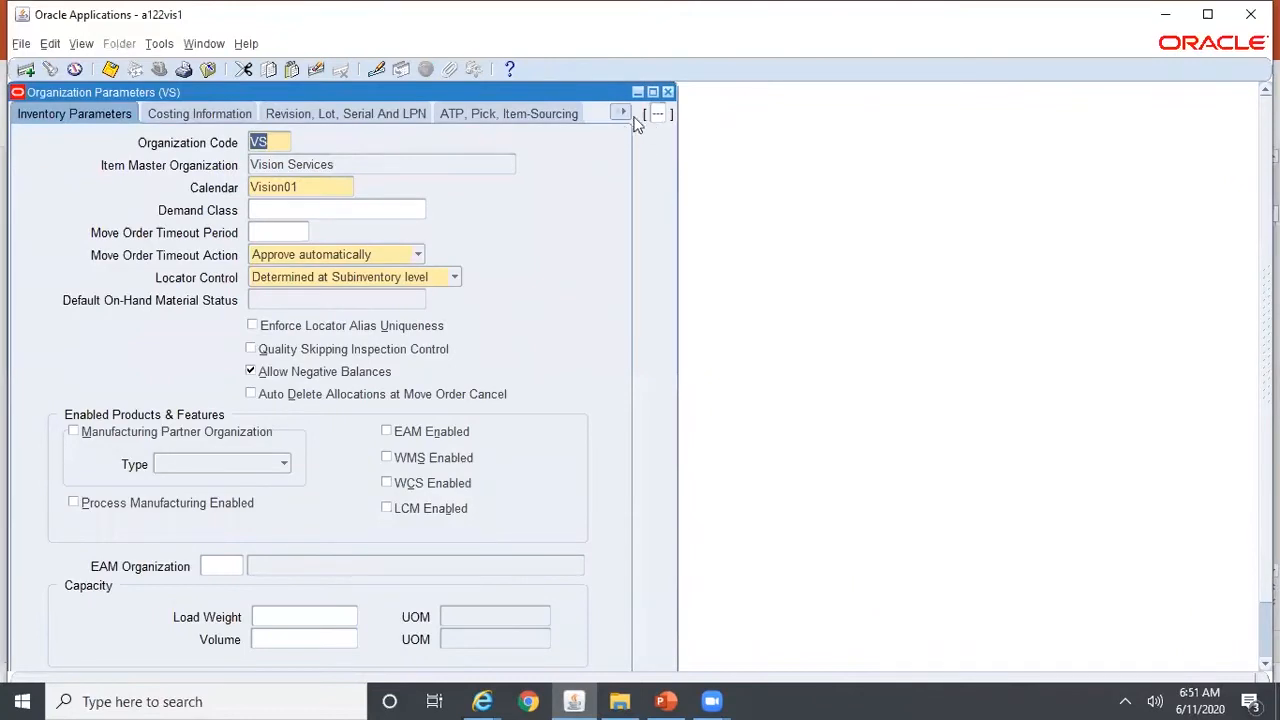
Show the organization's Other Accounts parameters and examine the Inventory AP Accrual account.
{"action": "left_click", "coordinate": [628, 112]}
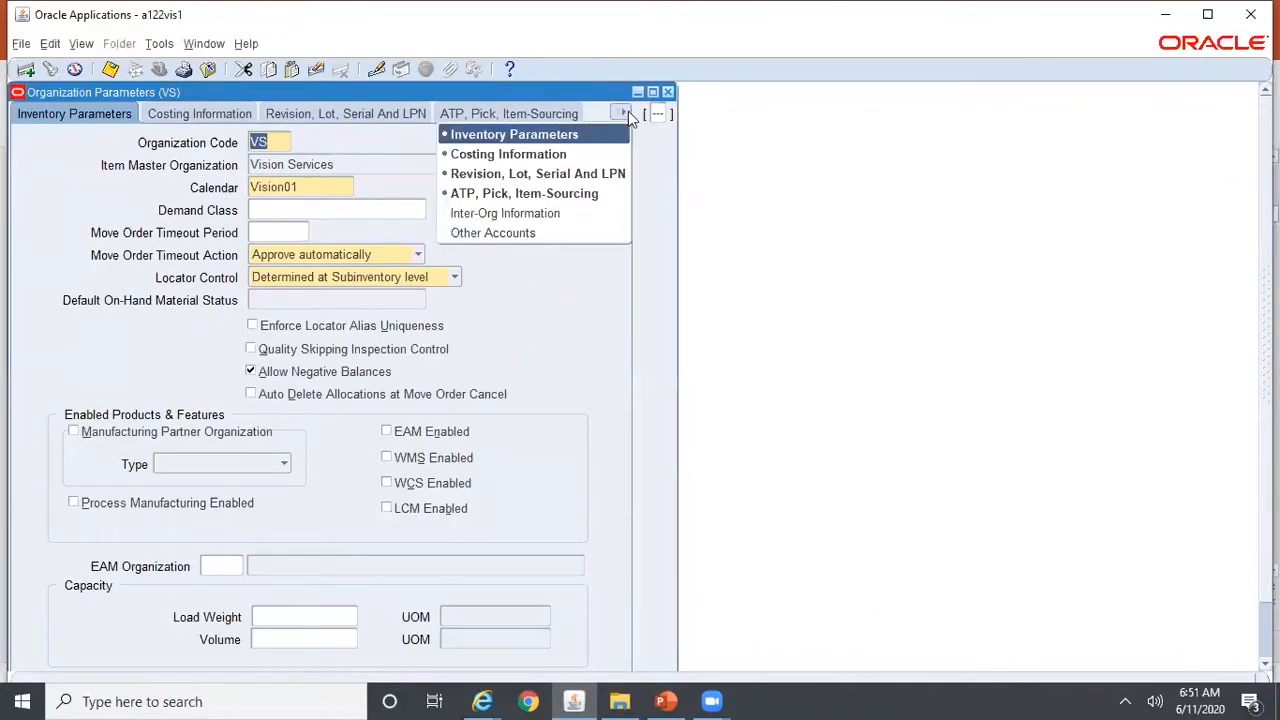
{"action": "left_click", "coordinate": [600, 233]}
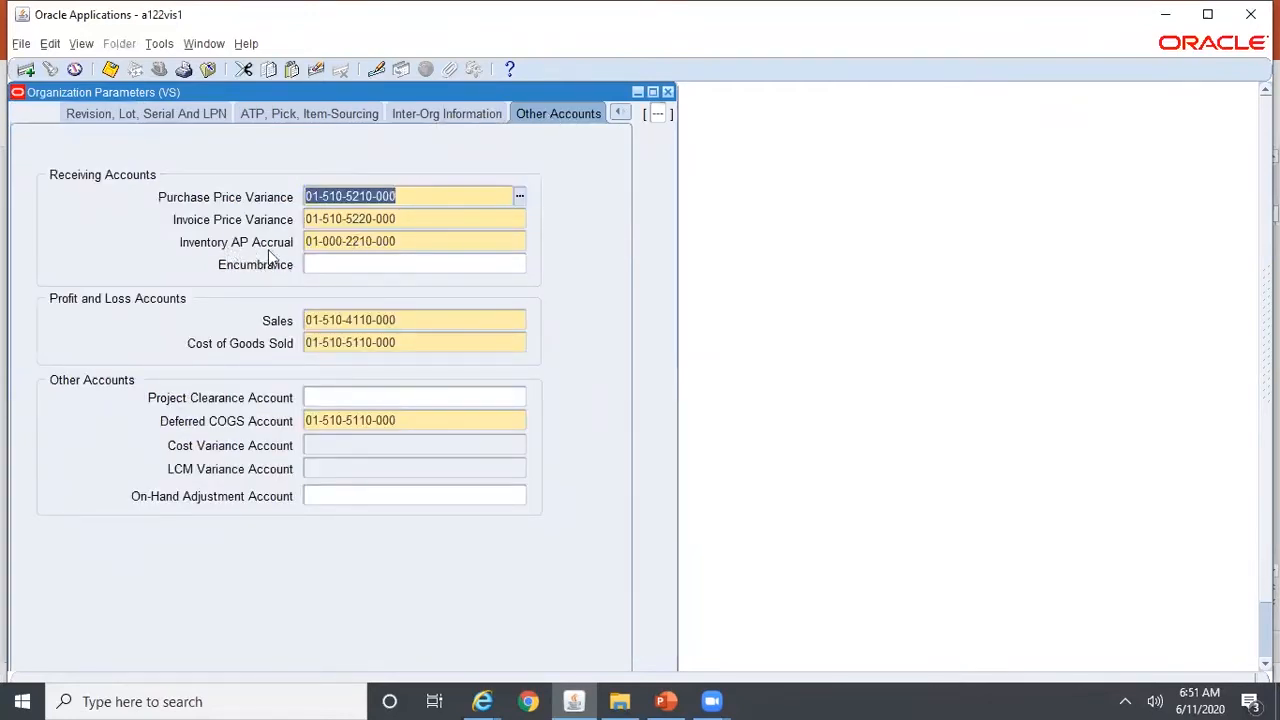
{"action": "left_click", "coordinate": [427, 240]}
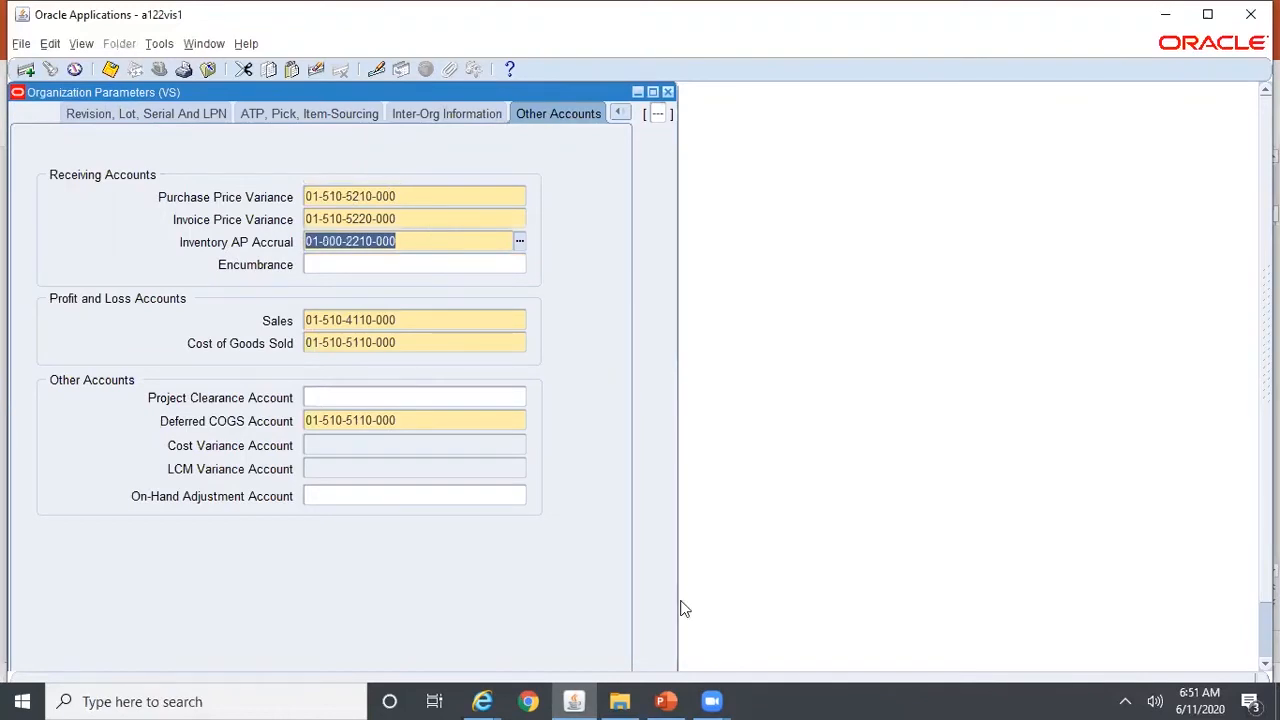
Check the Pre Requisites slide in PowerPoint, return to Oracle Applications, and close the Organization Parameters form.
{"action": "left_click", "coordinate": [668, 701]}
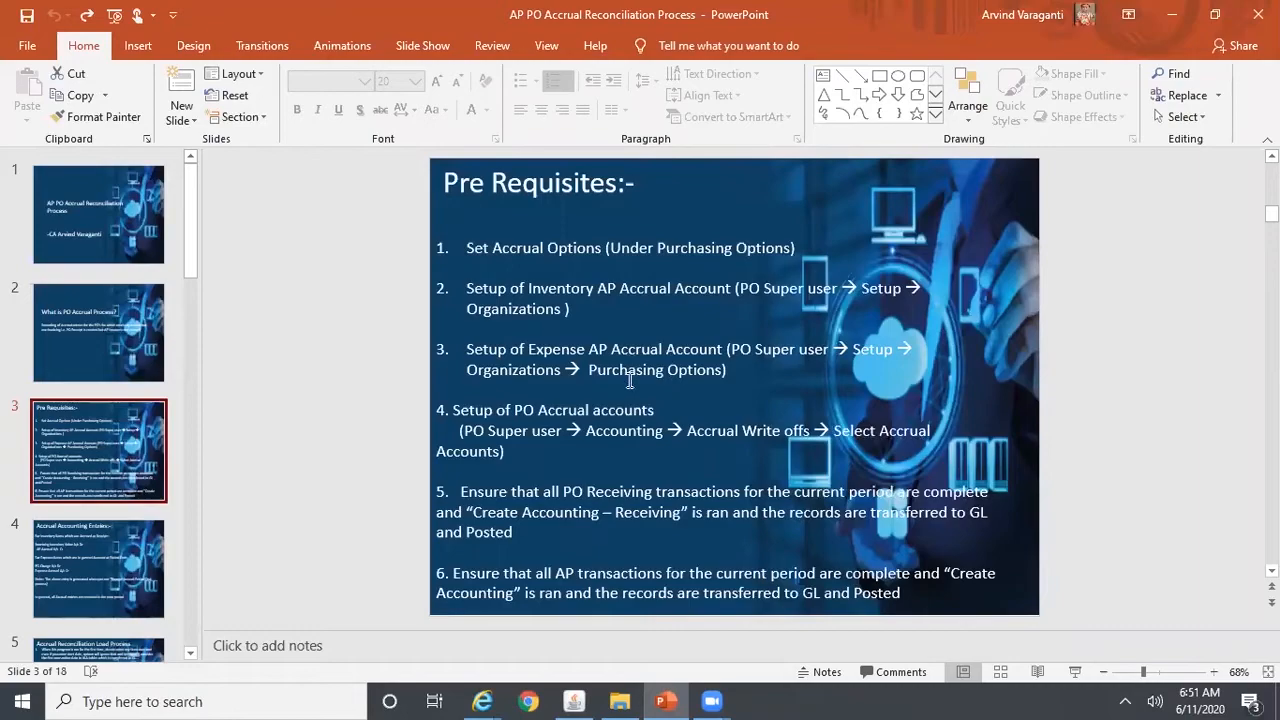
{"action": "left_click", "coordinate": [574, 701]}
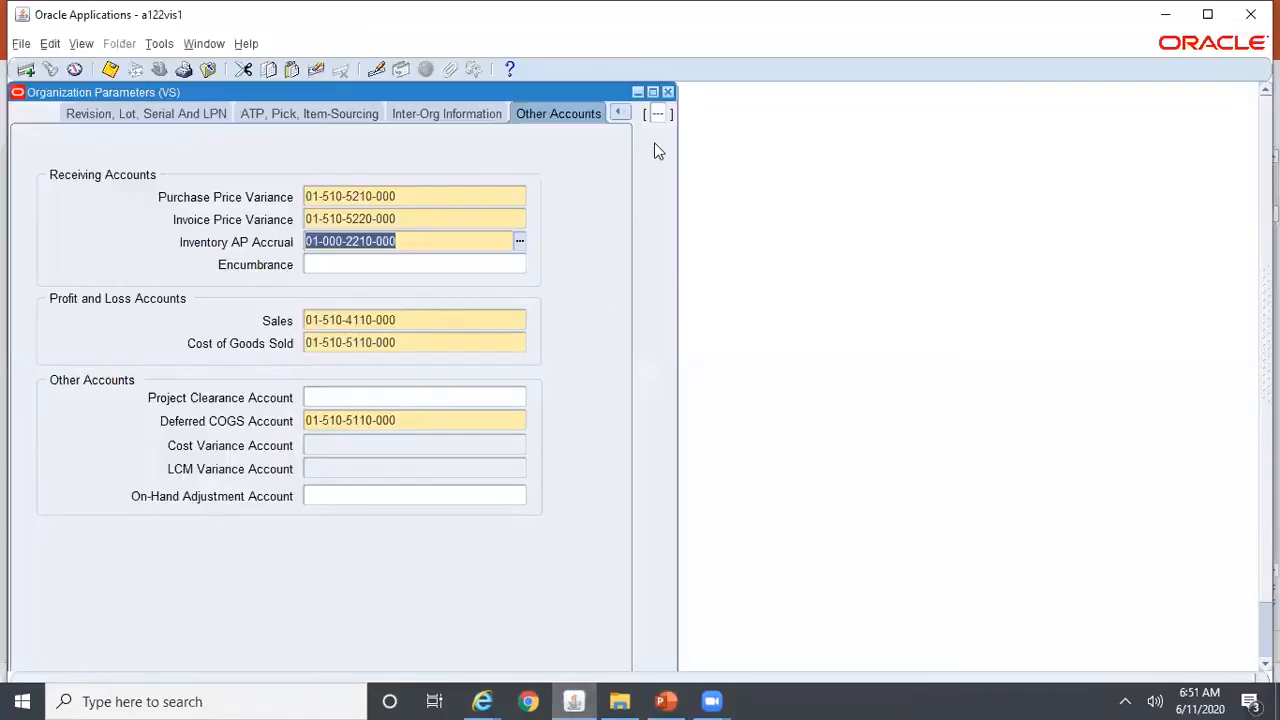
{"action": "left_click", "coordinate": [670, 91]}
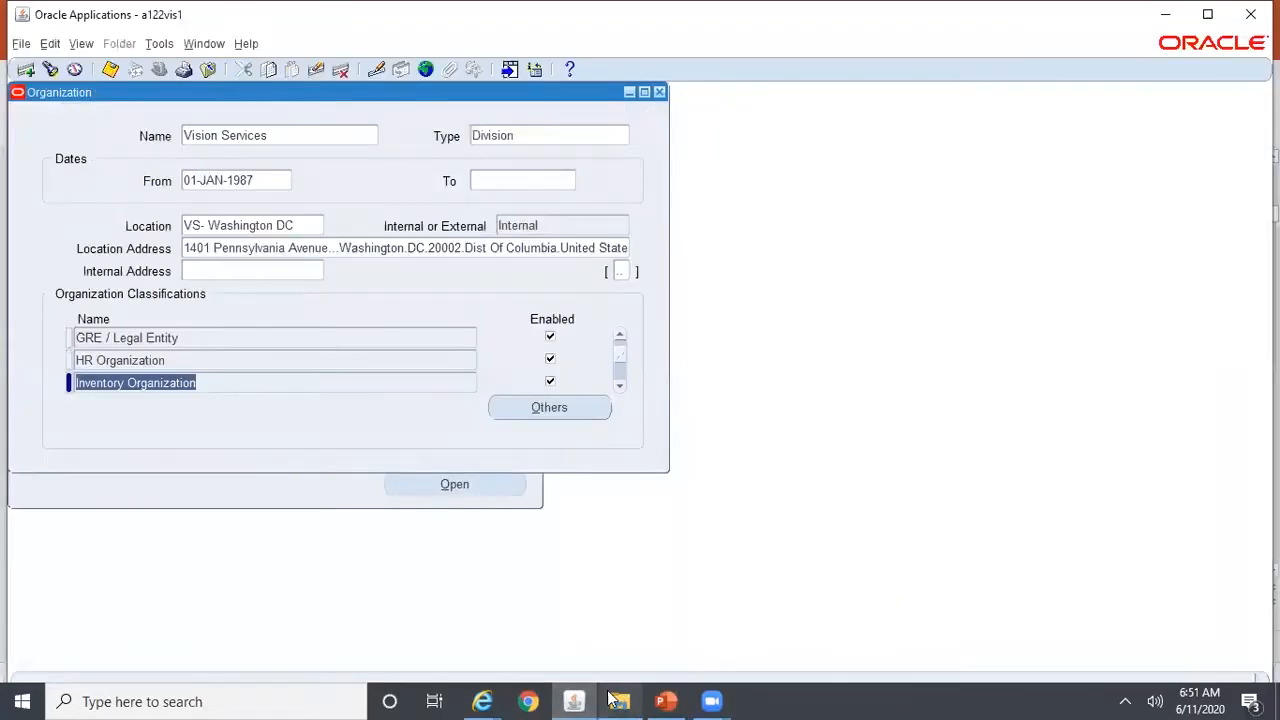
Consult the slide's third prerequisite in PowerPoint and examine the Expense AP Accrual Account on the Purchasing Options page in Internet Explorer.
{"action": "left_click", "coordinate": [672, 701]}
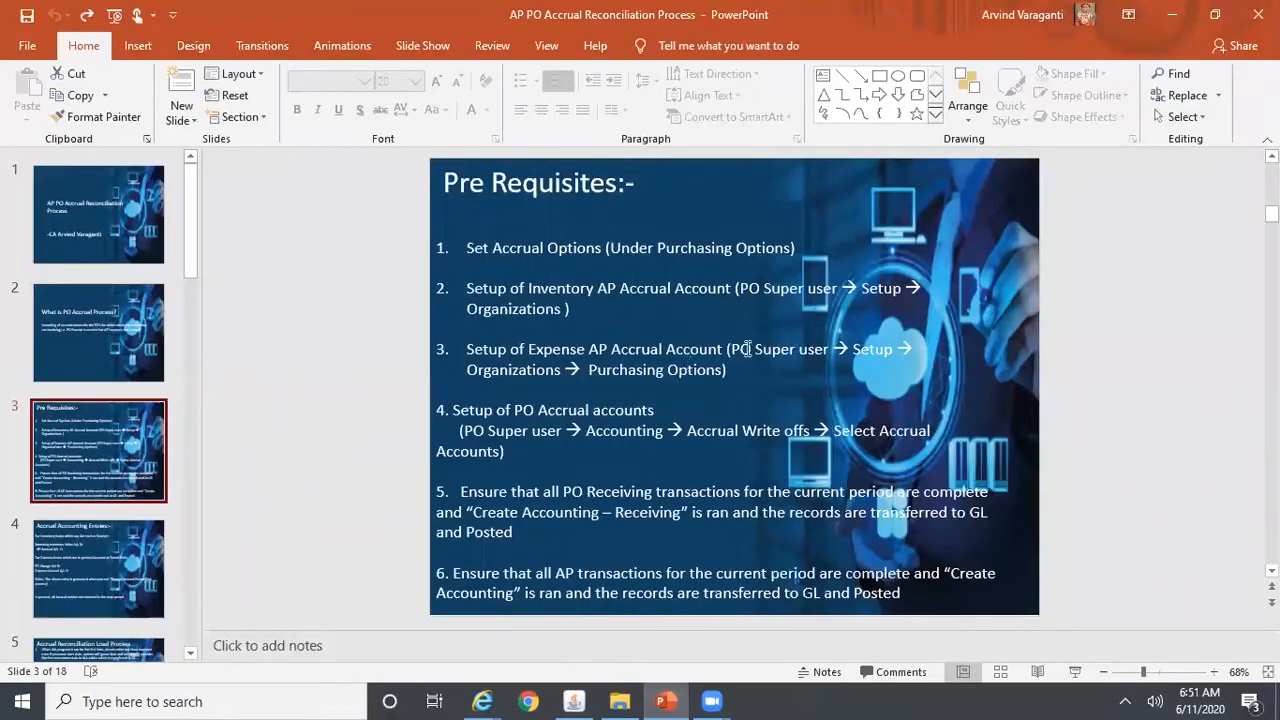
{"action": "mouse_move", "coordinate": [485, 700]}
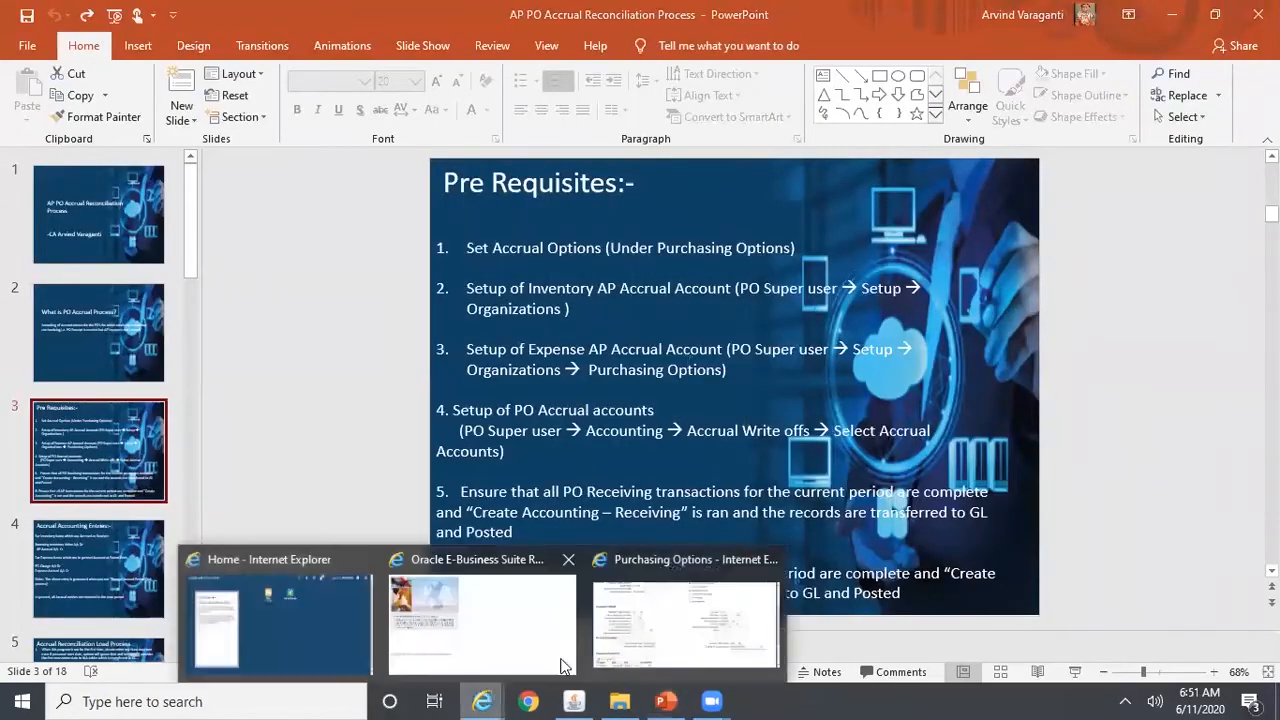
{"action": "left_click", "coordinate": [647, 638]}
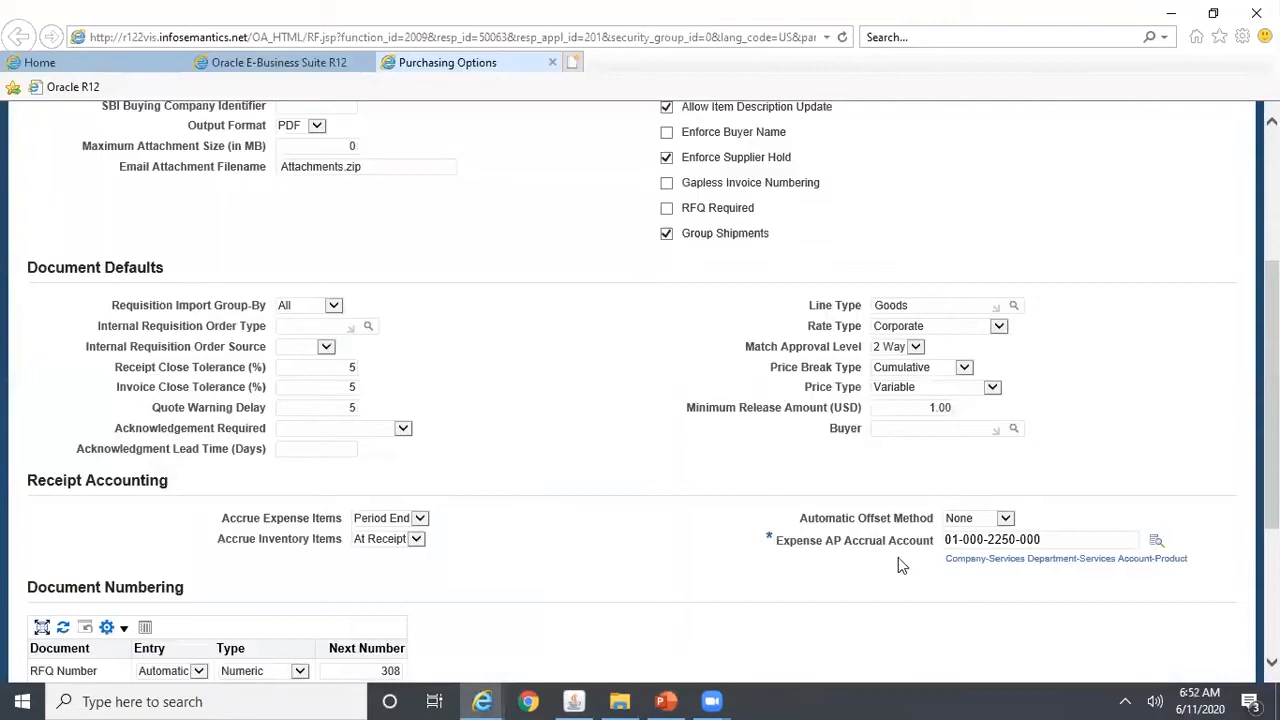
{"action": "scroll", "coordinate": [830, 578], "scroll_direction": "up", "scroll_amount": 3}
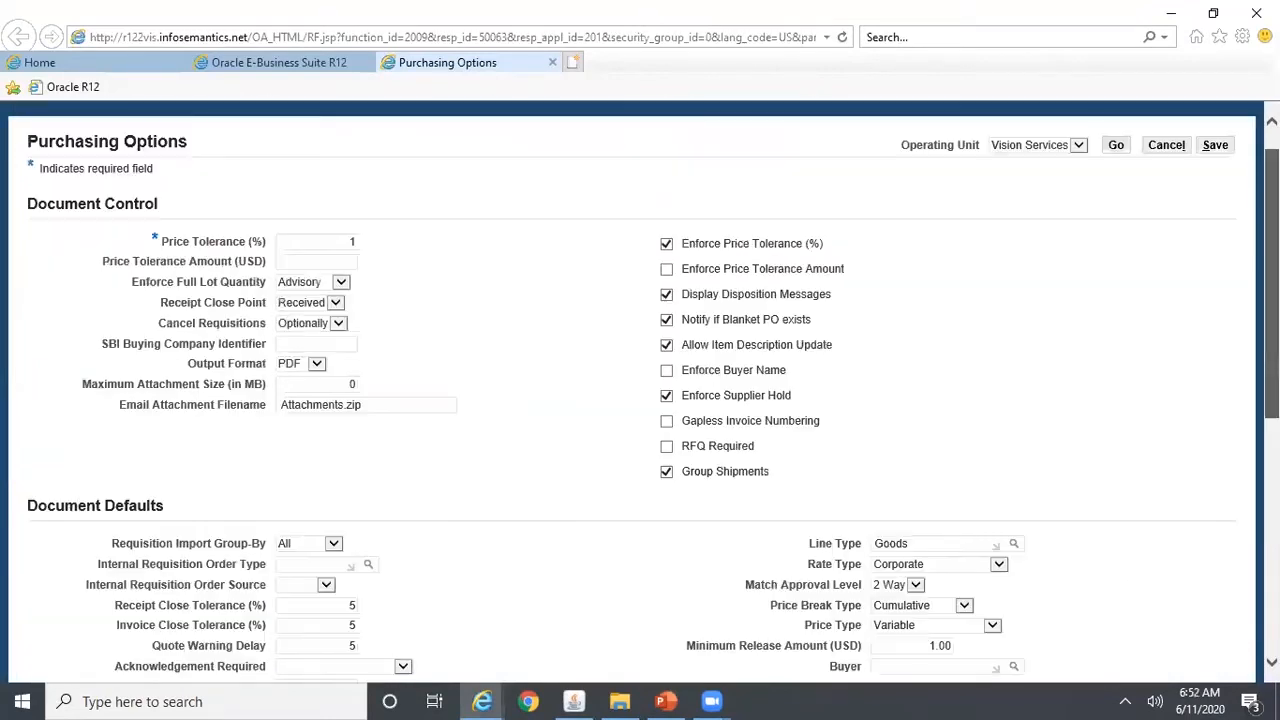
{"action": "scroll", "coordinate": [849, 470], "scroll_direction": "down", "scroll_amount": 4}
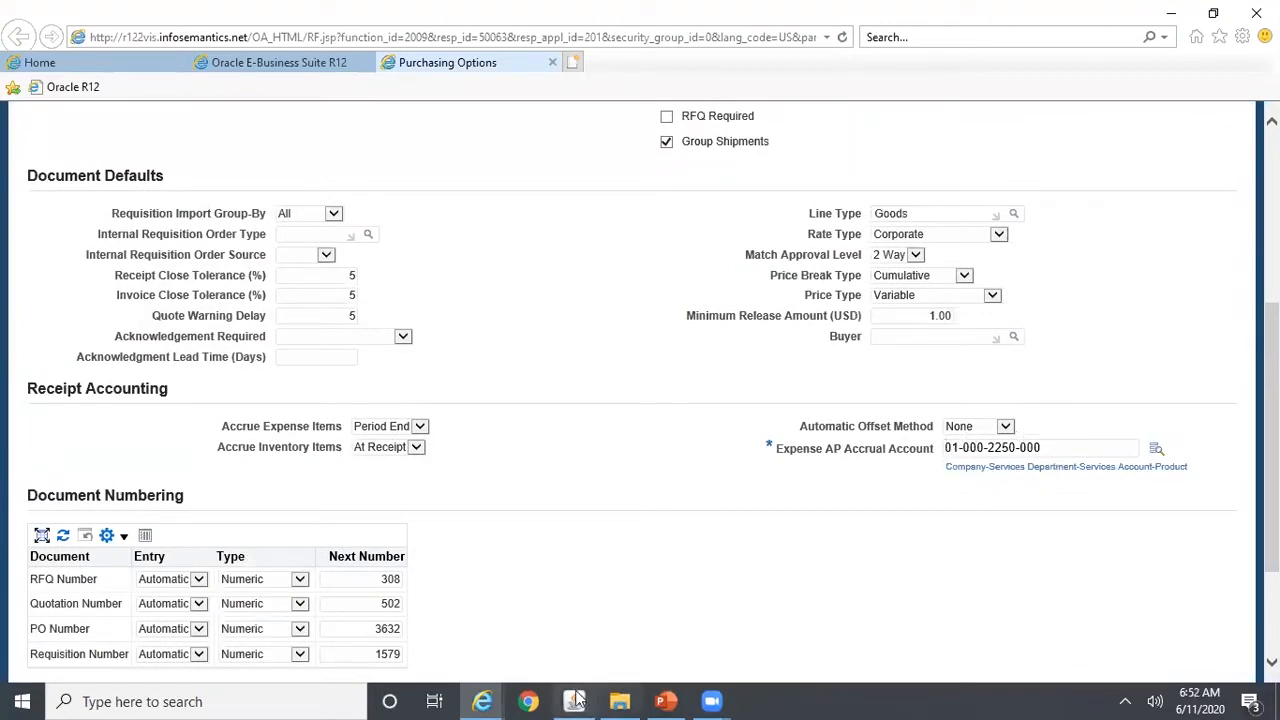
Consult the Pre Requisites slide in PowerPoint, return to Oracle Applications, and close the Organization form of Vision Services.
{"action": "left_click", "coordinate": [665, 701]}
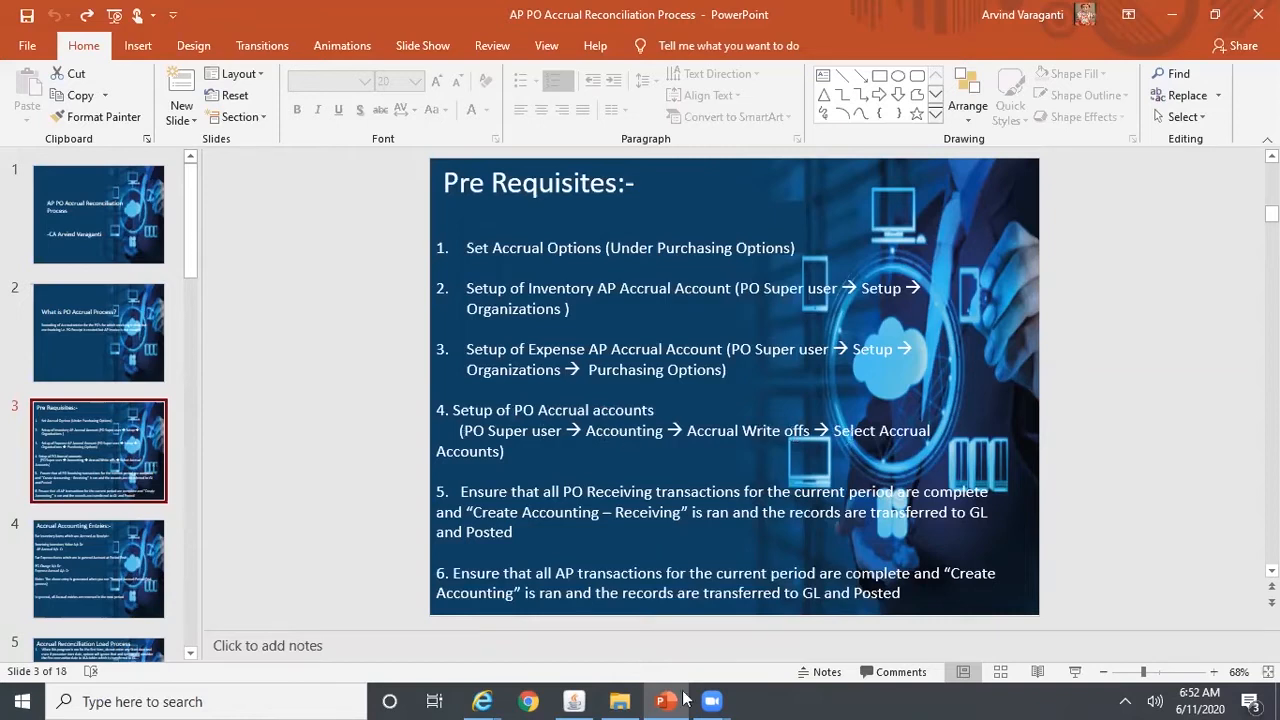
{"action": "left_click", "coordinate": [574, 701]}
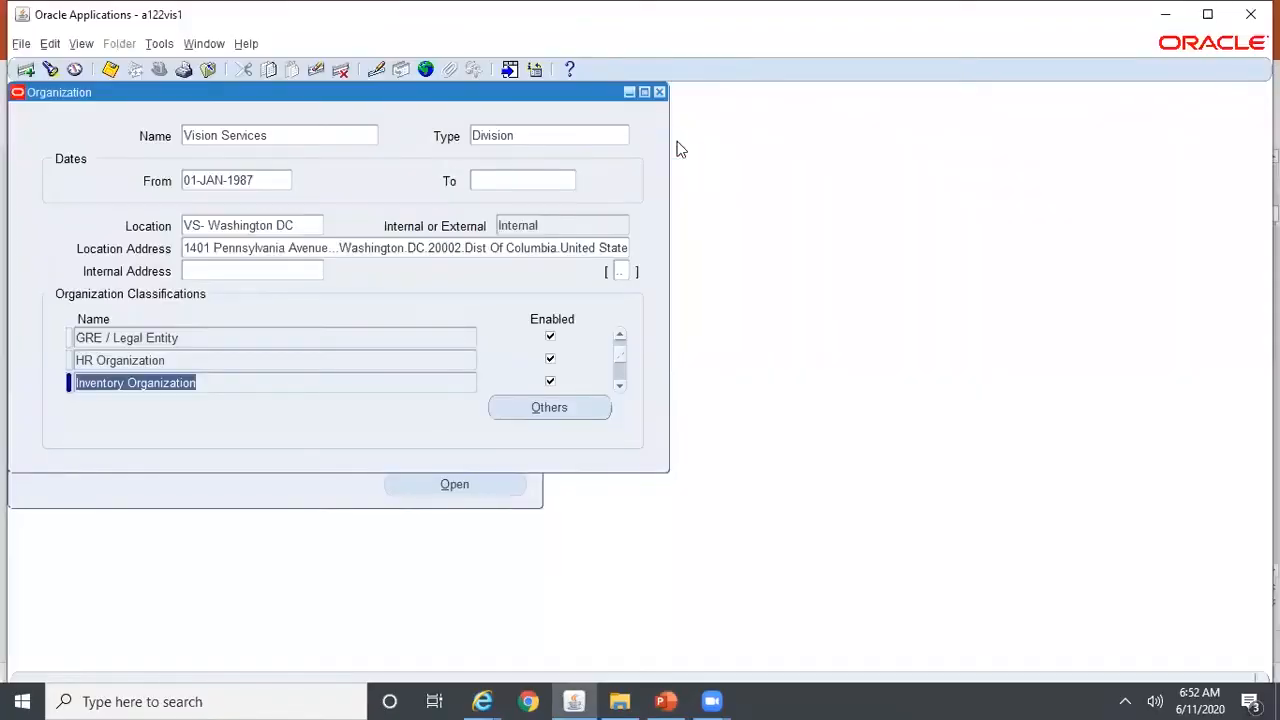
{"action": "key", "text": "F4"}
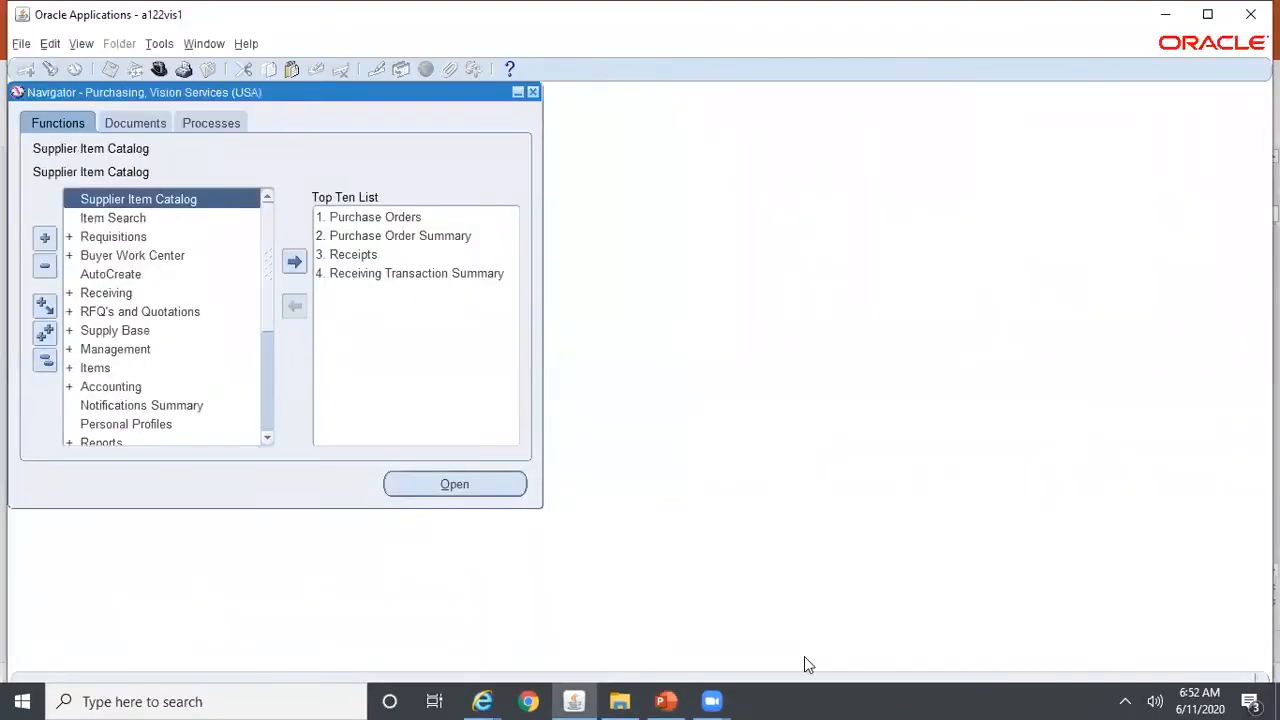
Check the fourth prerequisite's path in PowerPoint and open Select Accrual Accounts under Accounting, Accrual Write Offs in Oracle Applications.
{"action": "left_click", "coordinate": [665, 700]}
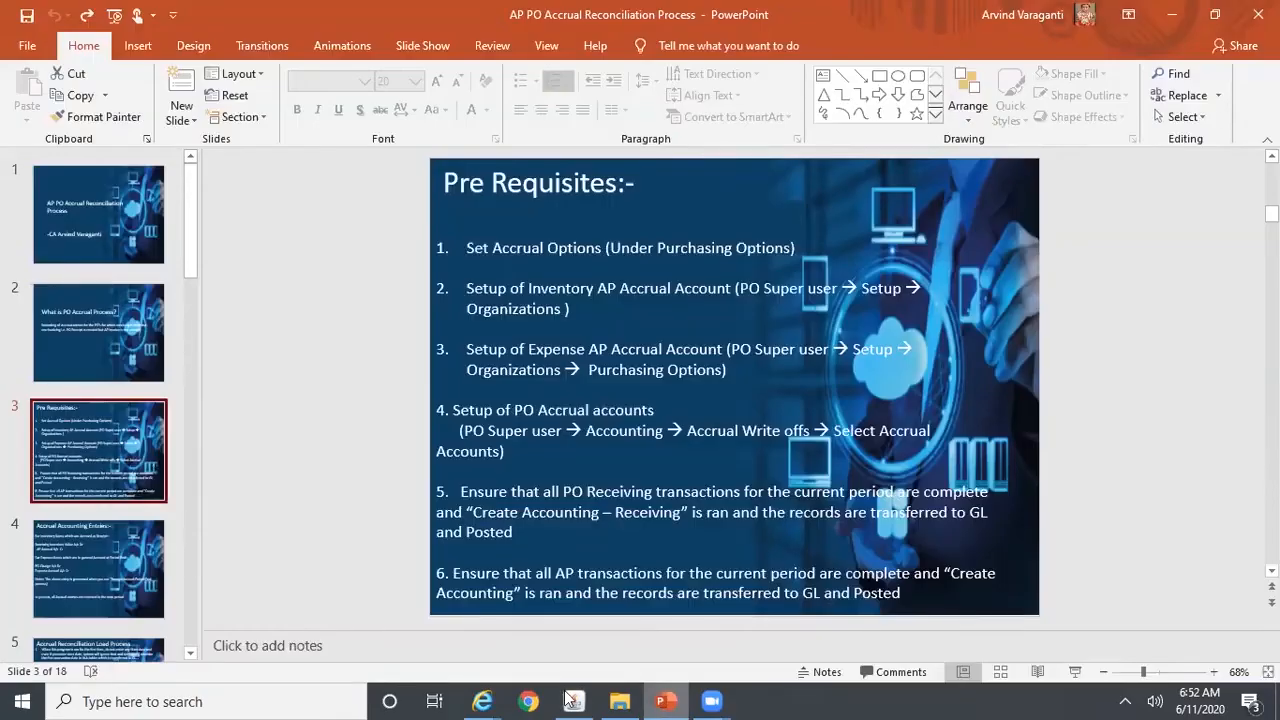
{"action": "key", "text": "alt+Tab"}
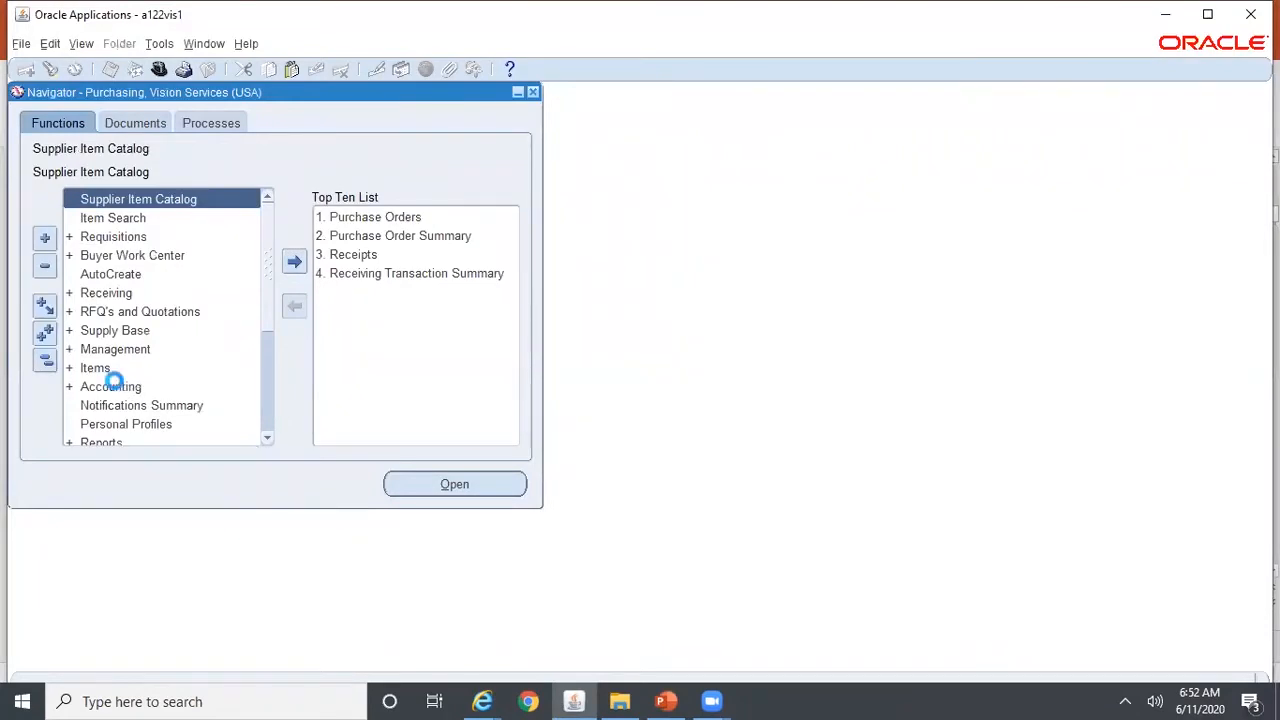
{"action": "left_click", "coordinate": [125, 386]}
{"action": "double_click", "coordinate": [160, 407]}
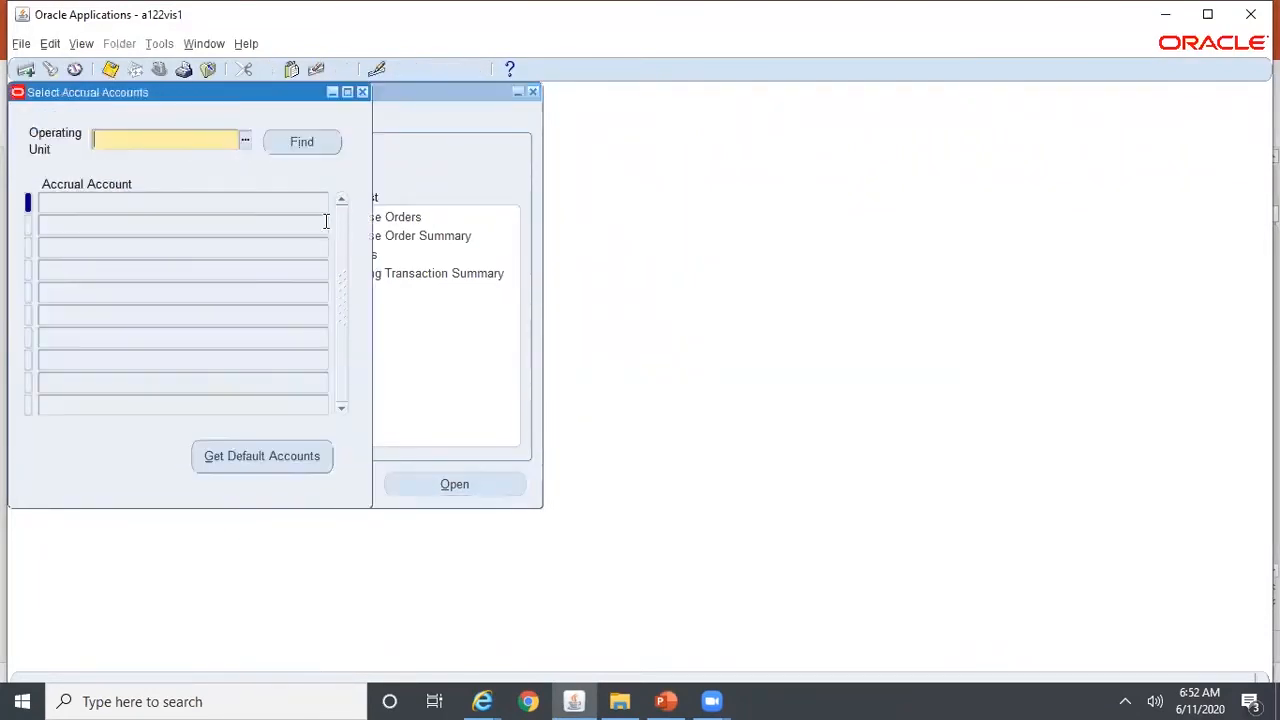
Find and examine the accrual accounts of the Vision Services operating unit, closing the form and returning to the Pre Requisites slide in PowerPoint.
{"action": "type", "text": "Vision%S"}
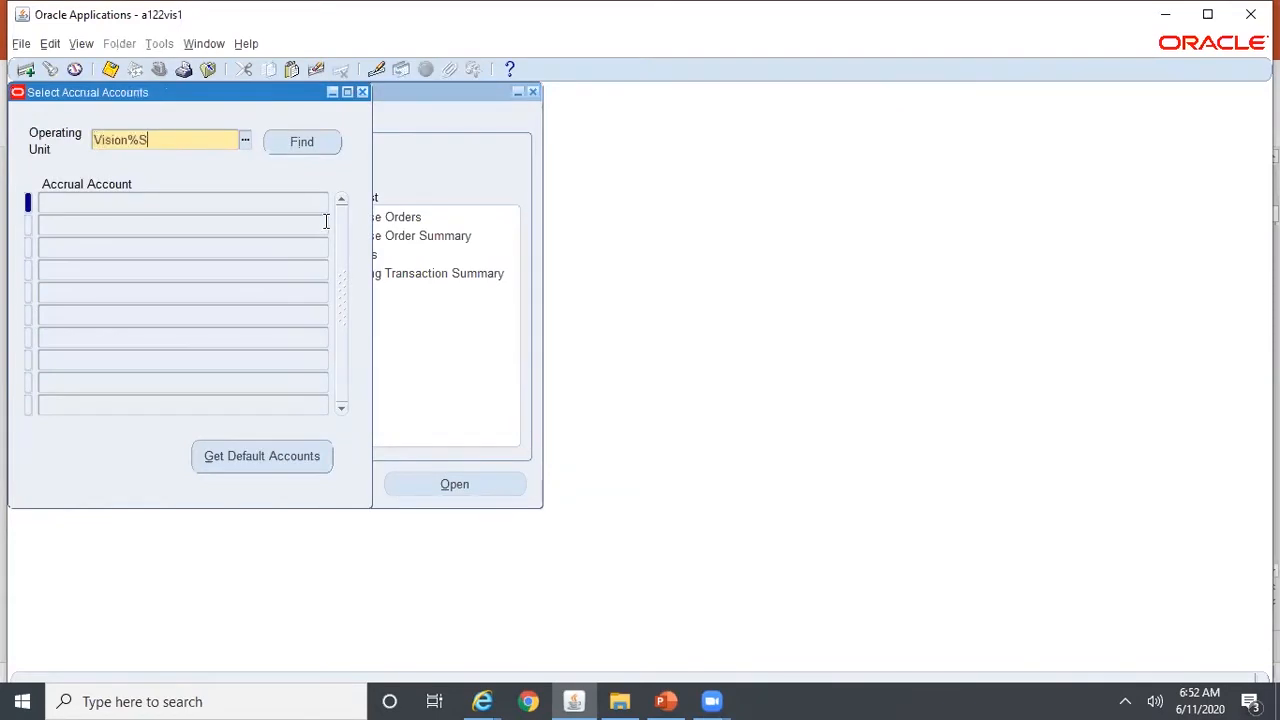
{"action": "left_click", "coordinate": [303, 143]}
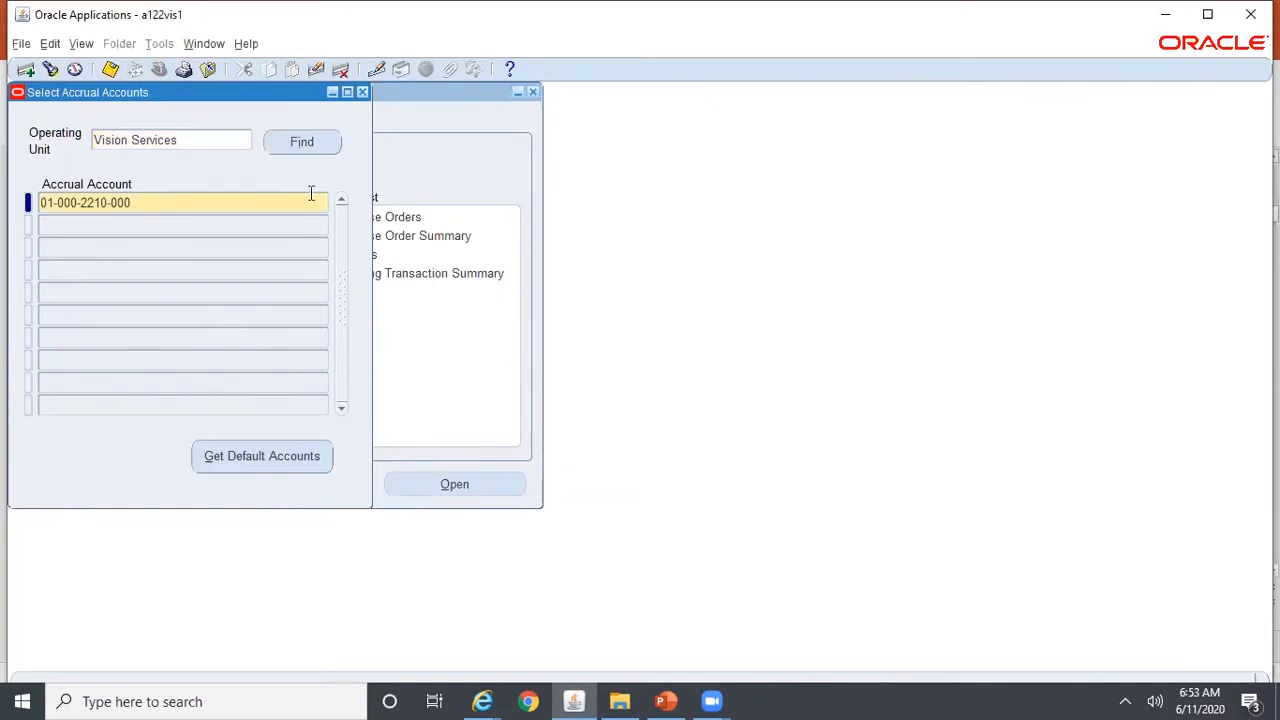
{"action": "left_click", "coordinate": [165, 203]}
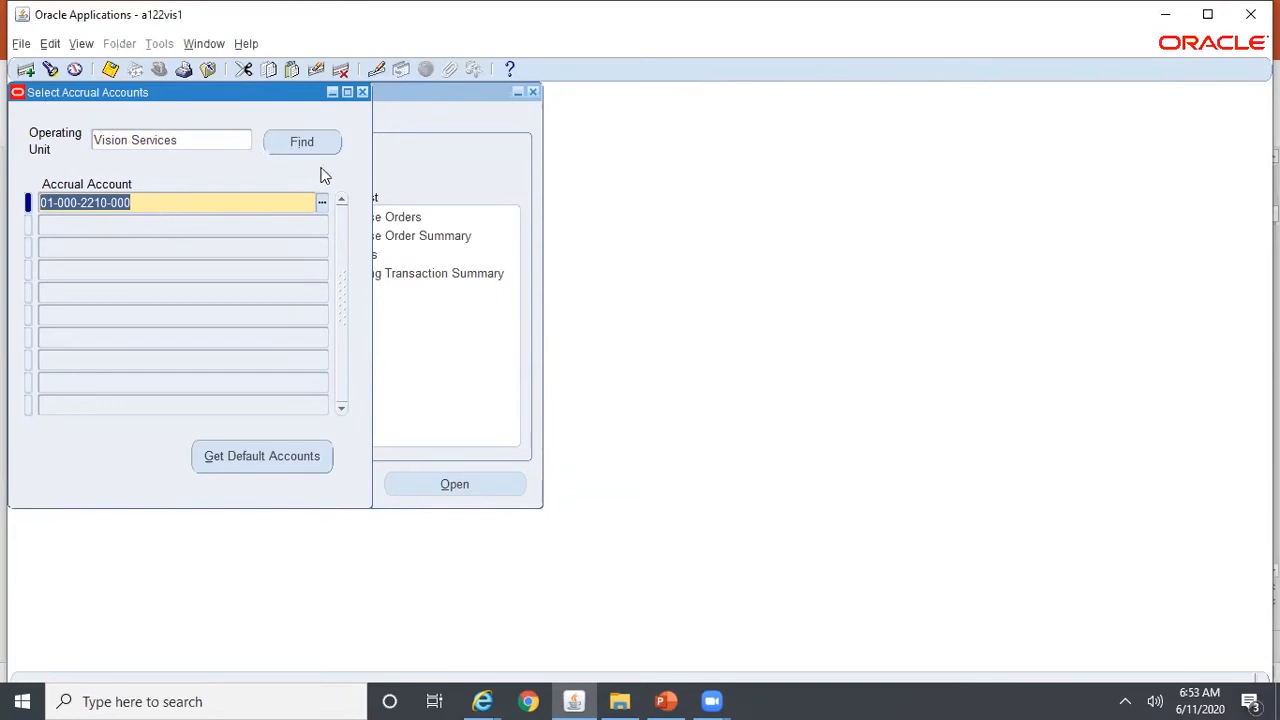
{"action": "left_click", "coordinate": [365, 93]}
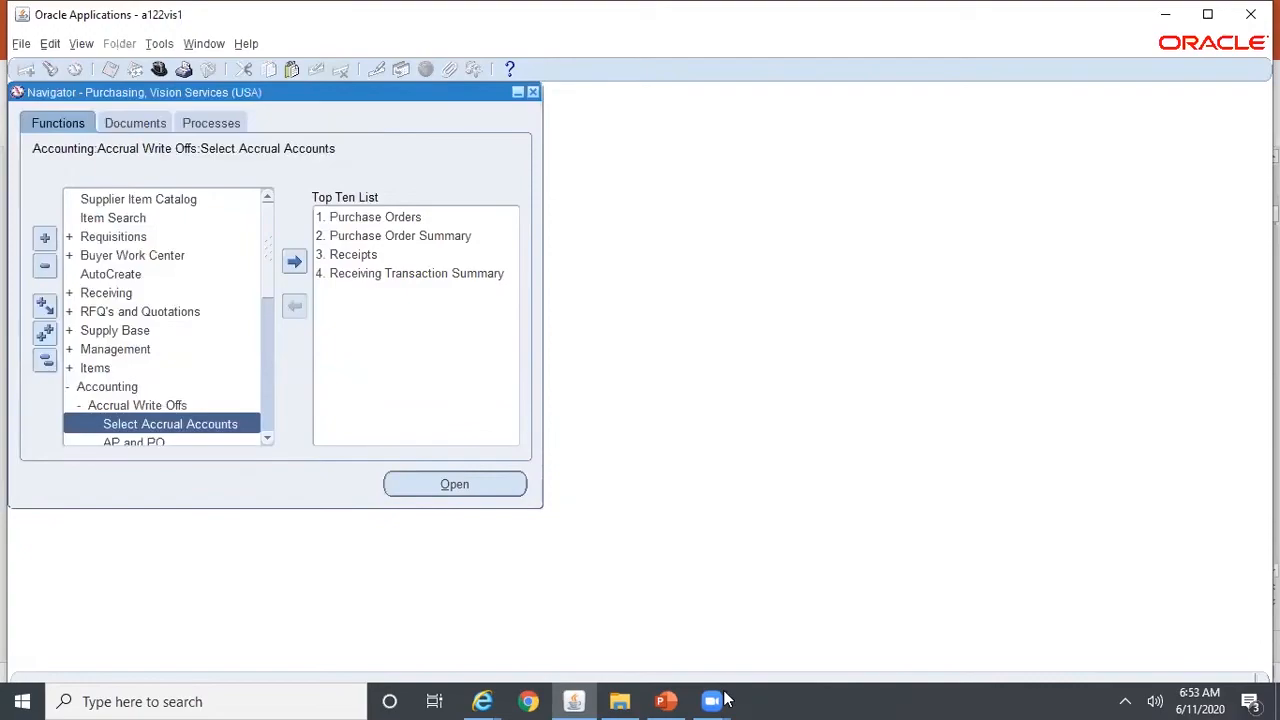
{"action": "left_click", "coordinate": [668, 701]}
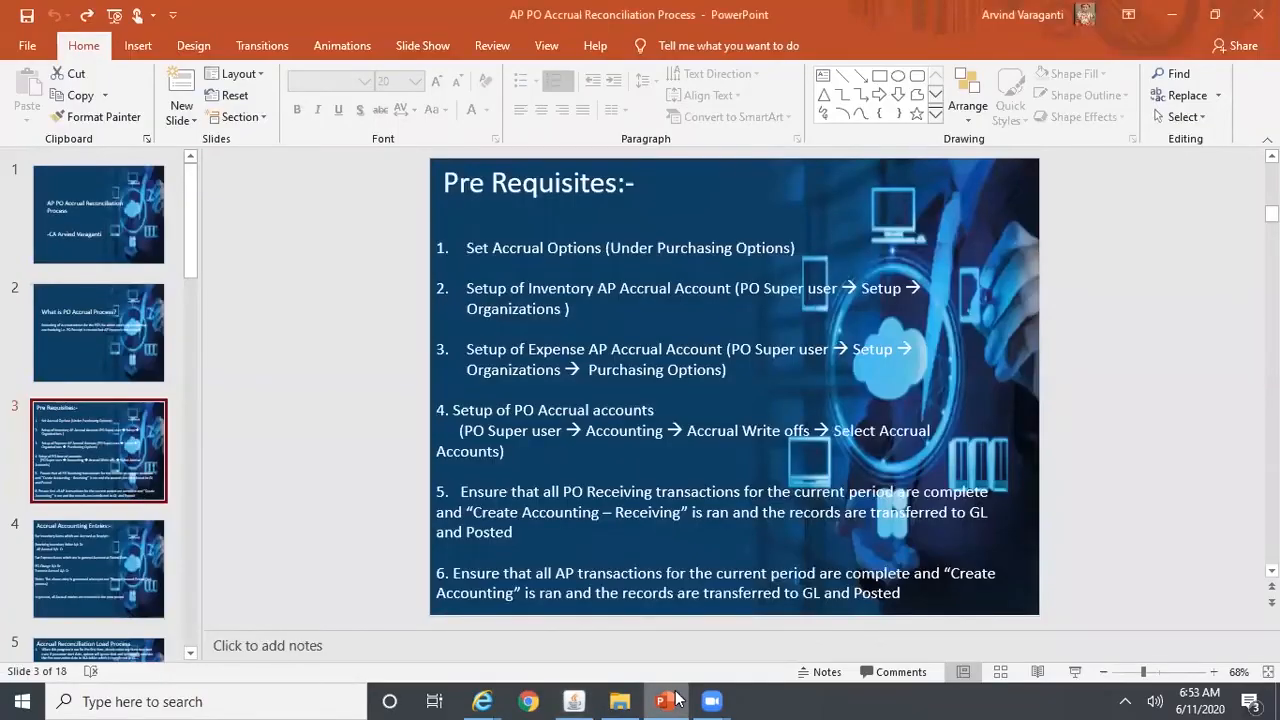
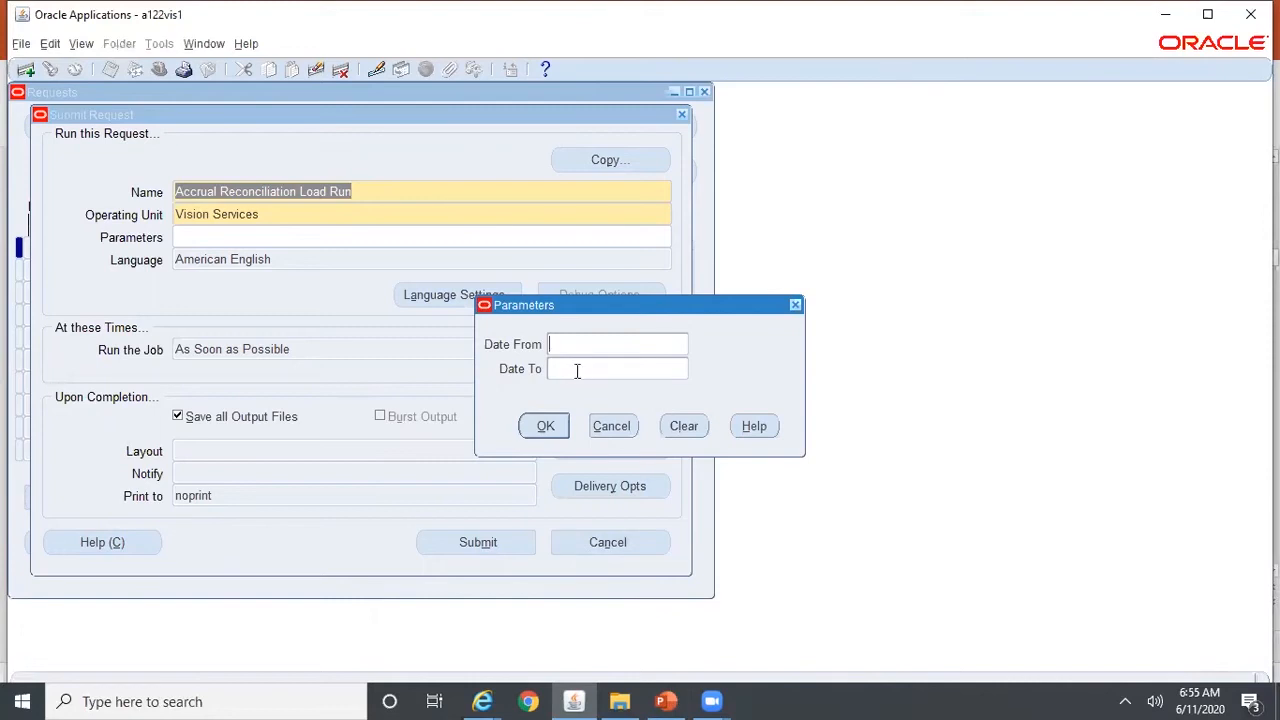
Compare PowerPoint's Accrual Reconciliation Load Process slide with the Date From and Date To parameters of the Accrual Reconciliation Load Run request in Oracle Applications.
{"action": "left_click", "coordinate": [656, 700]}
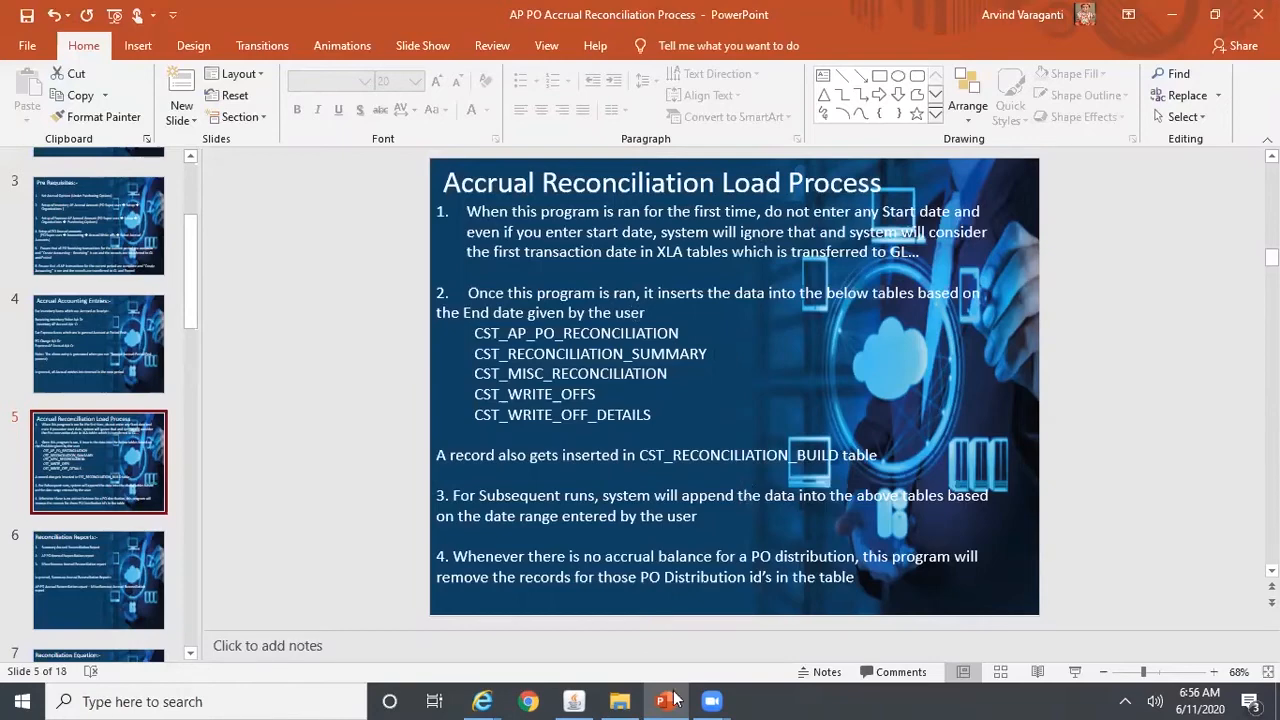
{"action": "key", "text": "alt+Tab"}
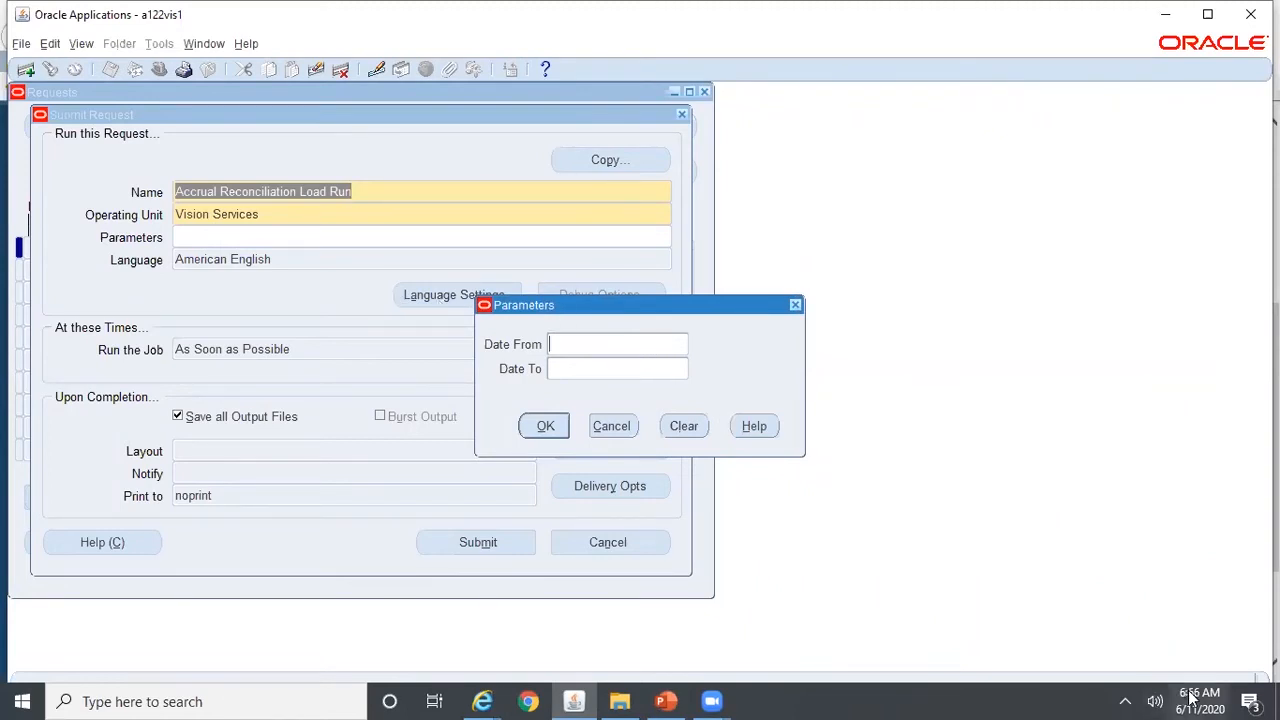
{"action": "mouse_move", "coordinate": [1198, 704]}
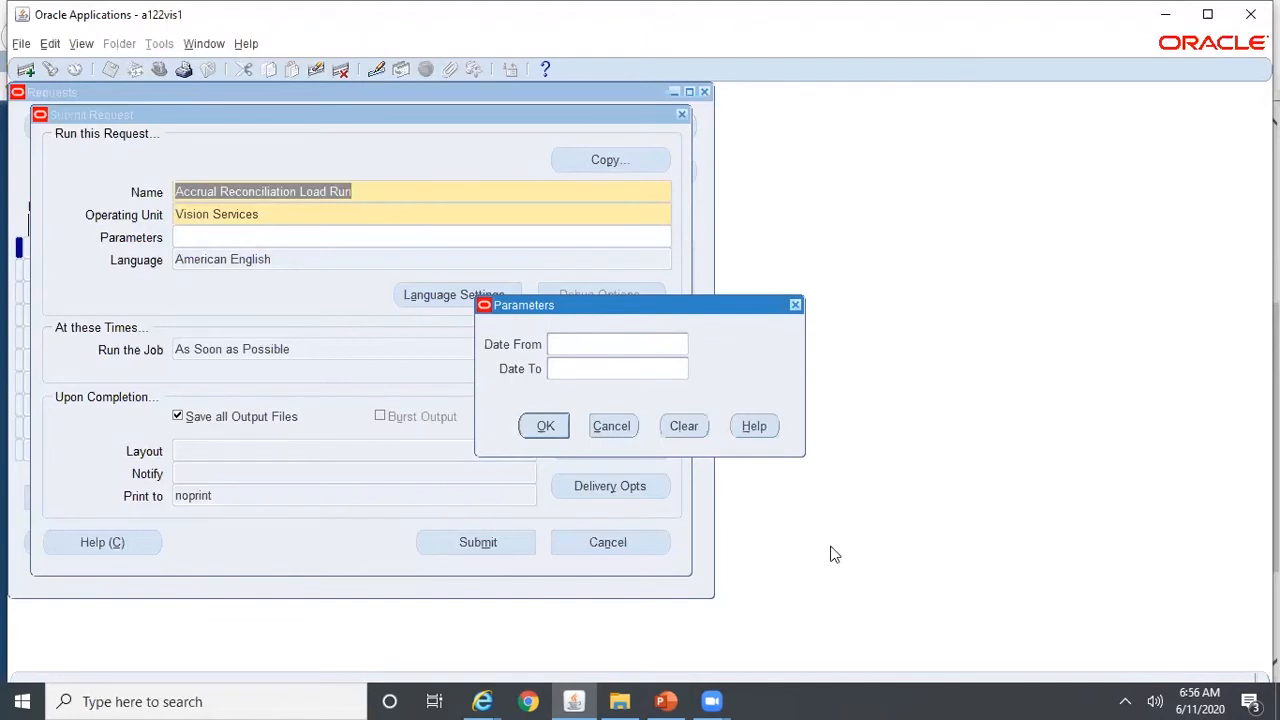
{"action": "mouse_move", "coordinate": [680, 698]}
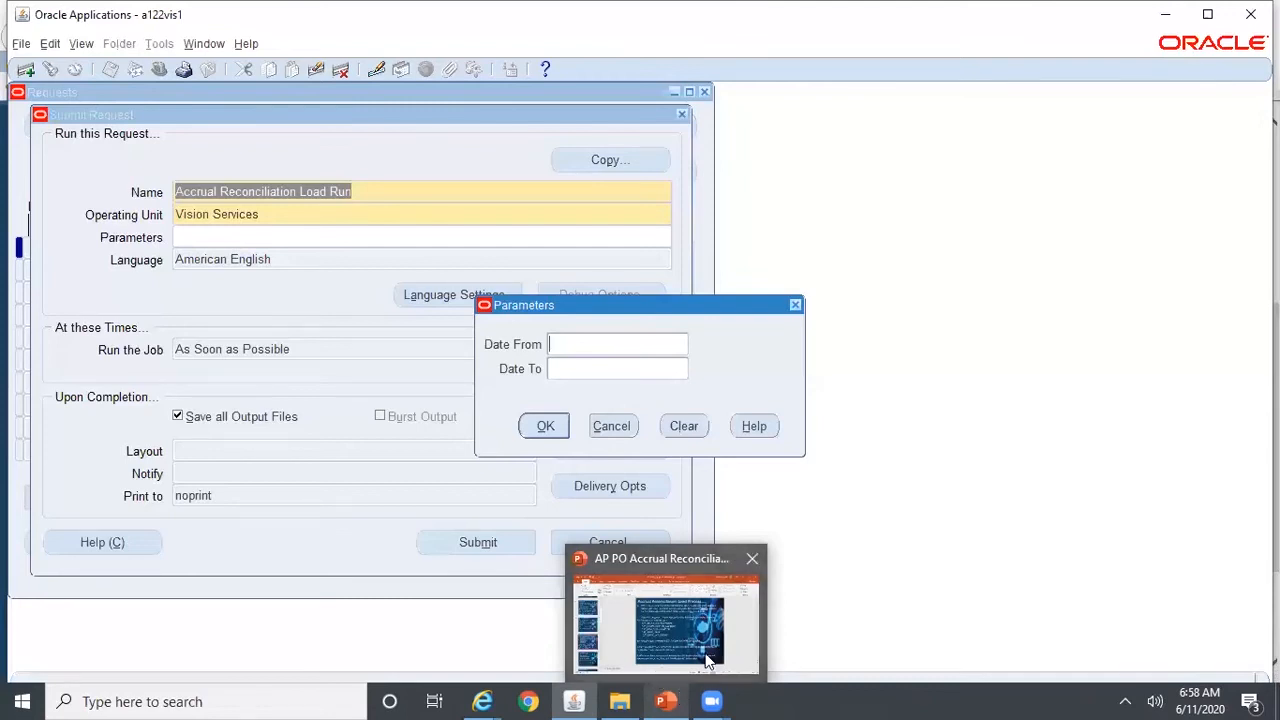
{"action": "left_click", "coordinate": [655, 677]}
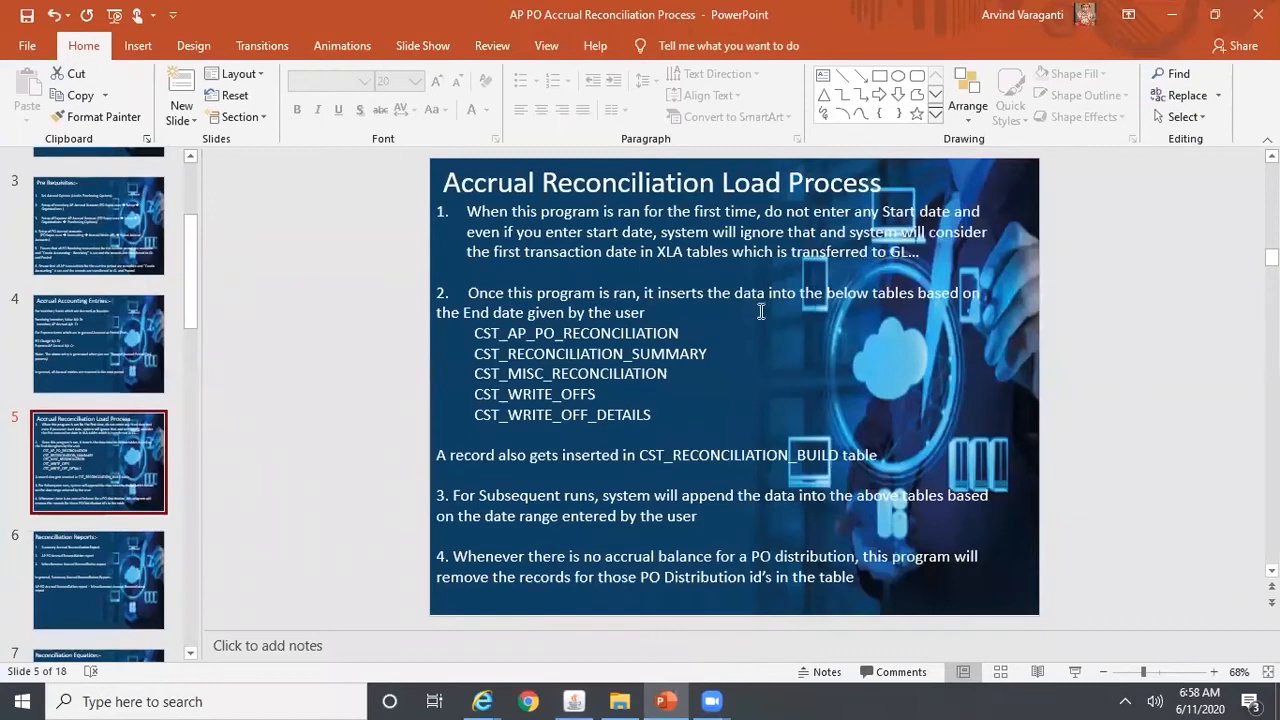